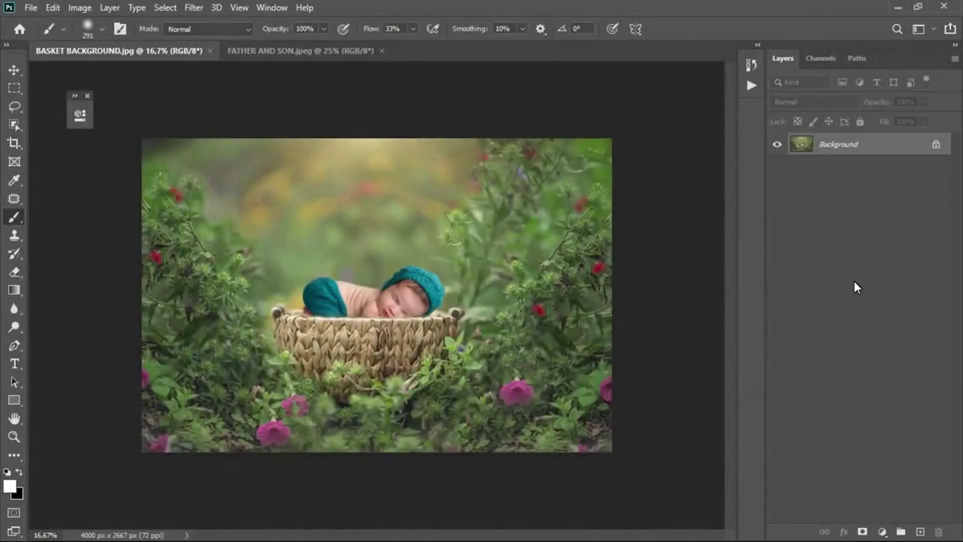
Unlock the Background layer and rename it to 'A'.
click(935, 146)
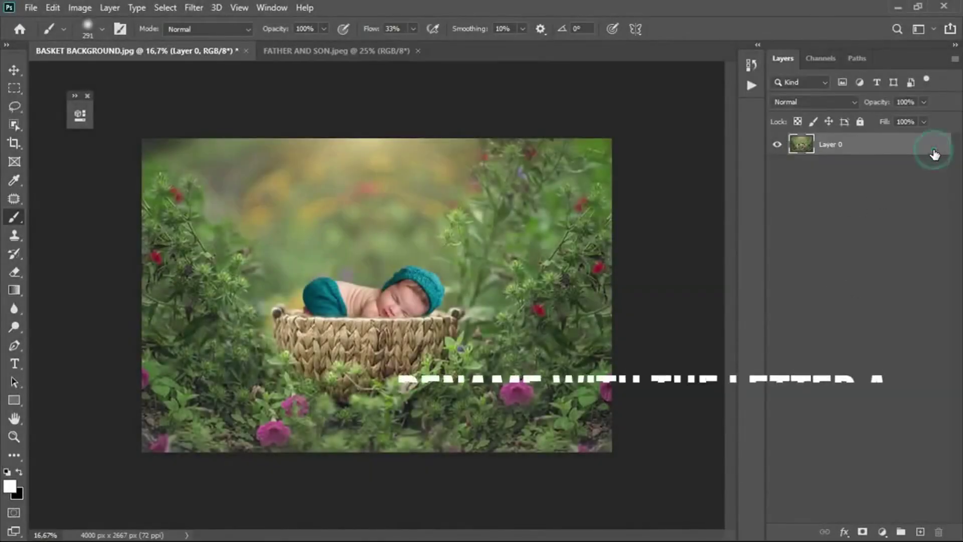
double_click(834, 145)
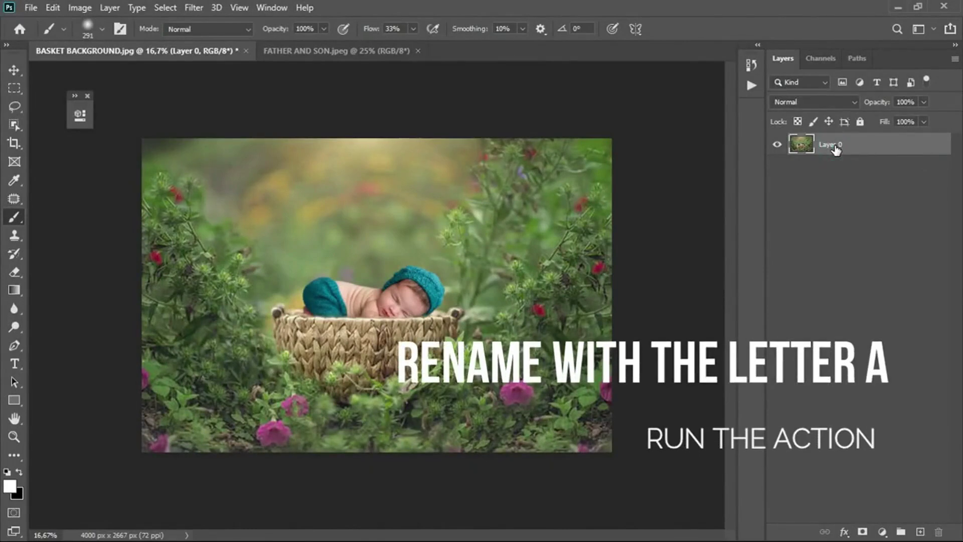
double_click(834, 147)
text(A)
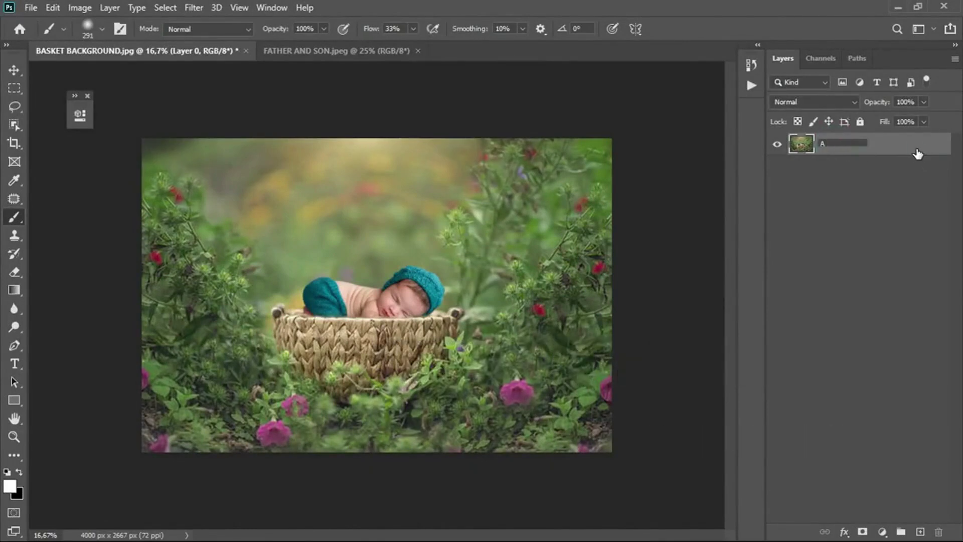
click(917, 152)
Load the GAD-Fairy Tales 1.atn action set and run the GAD-Fairy Tales - 1 action.
click(750, 86)
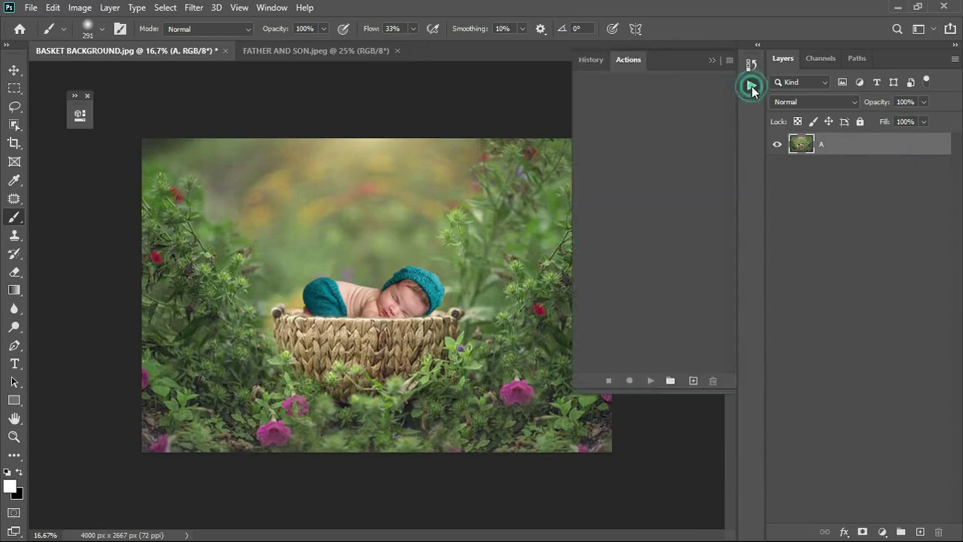
click(730, 61)
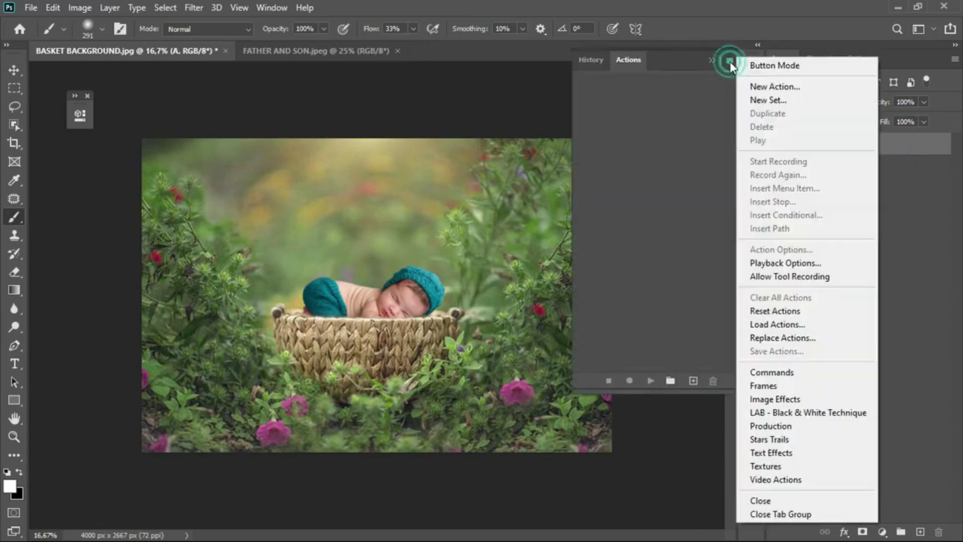
click(775, 324)
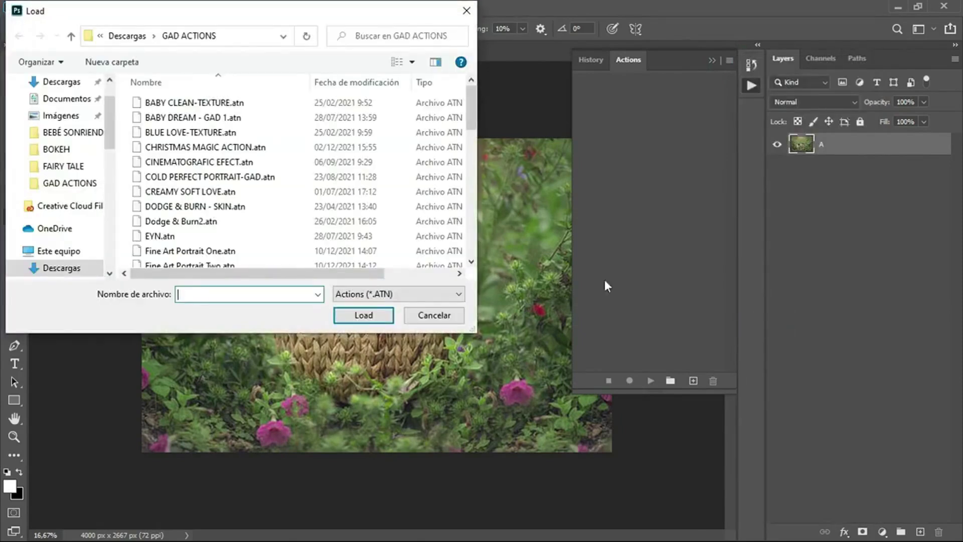
drag(471, 98, 474, 123)
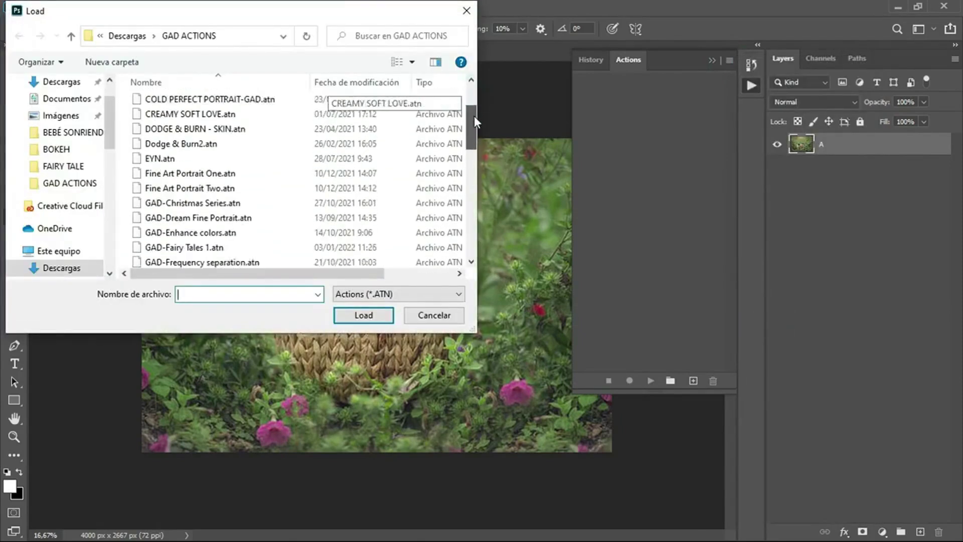
click(251, 217)
click(364, 315)
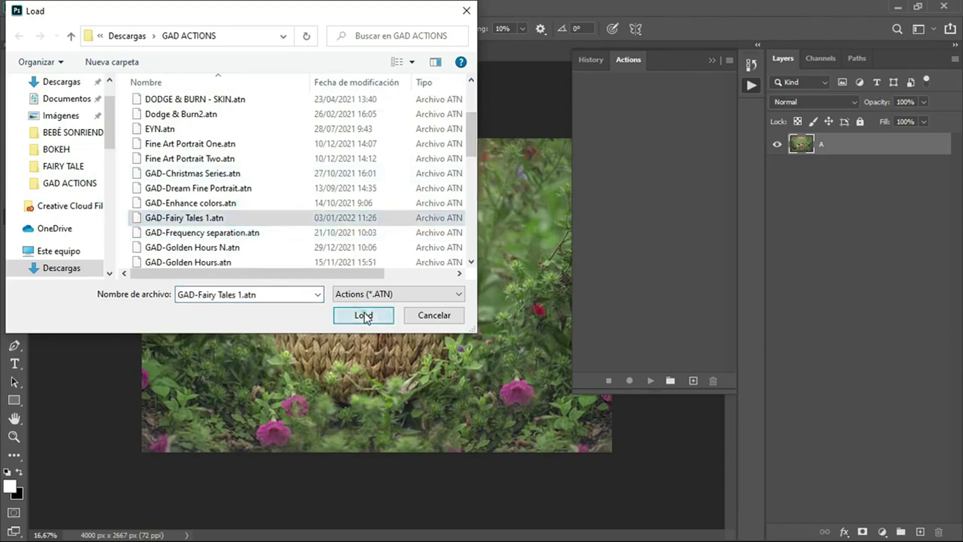
click(658, 95)
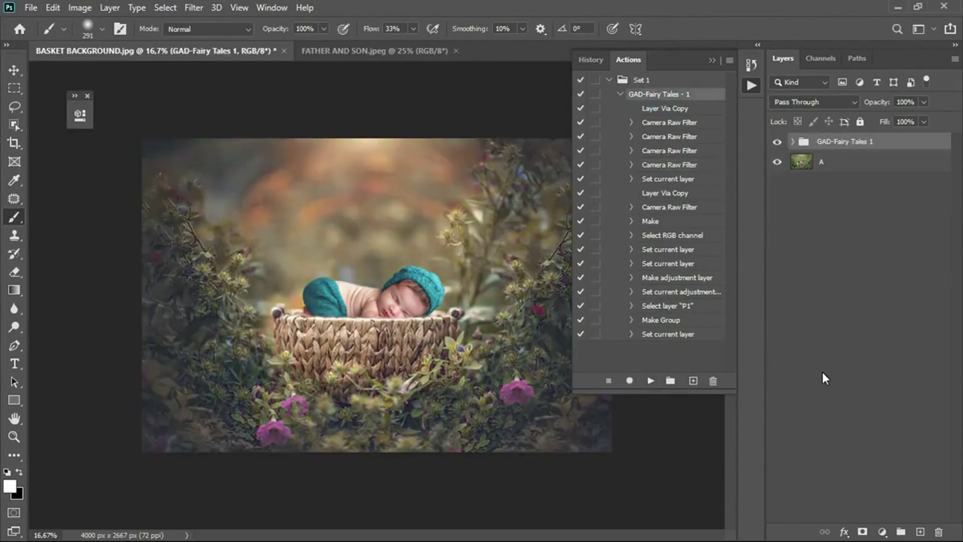
Toggle the GAD-Fairy Tales 1 group's visibility to compare the grade with the original.
click(710, 61)
click(778, 144)
click(777, 144)
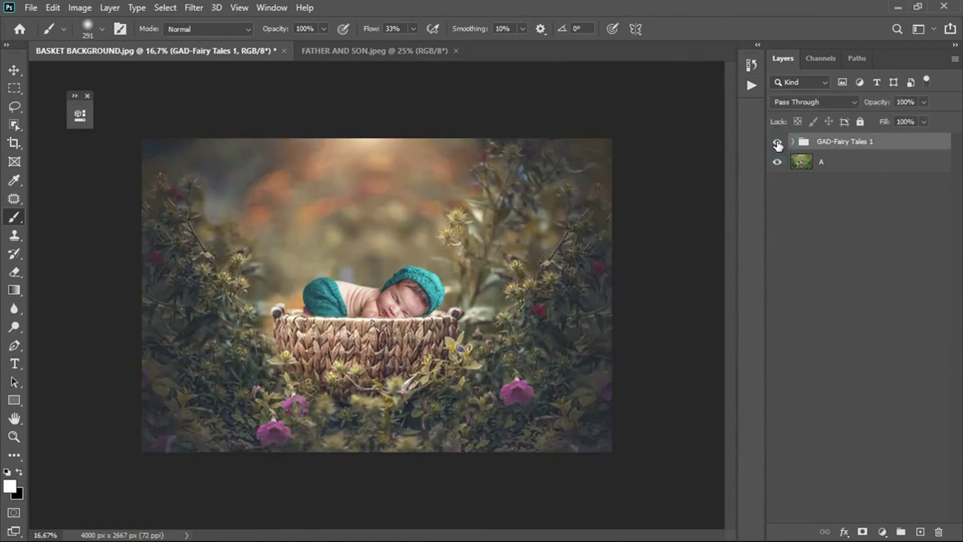
Lower the Curves 1 fill to 70% inside the GAD-Fairy Tales 1 group.
click(793, 143)
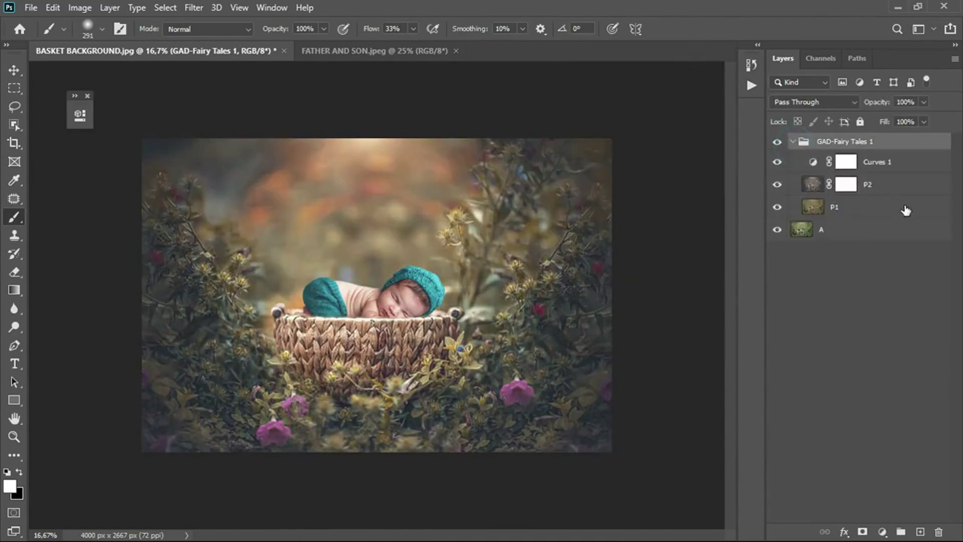
click(875, 168)
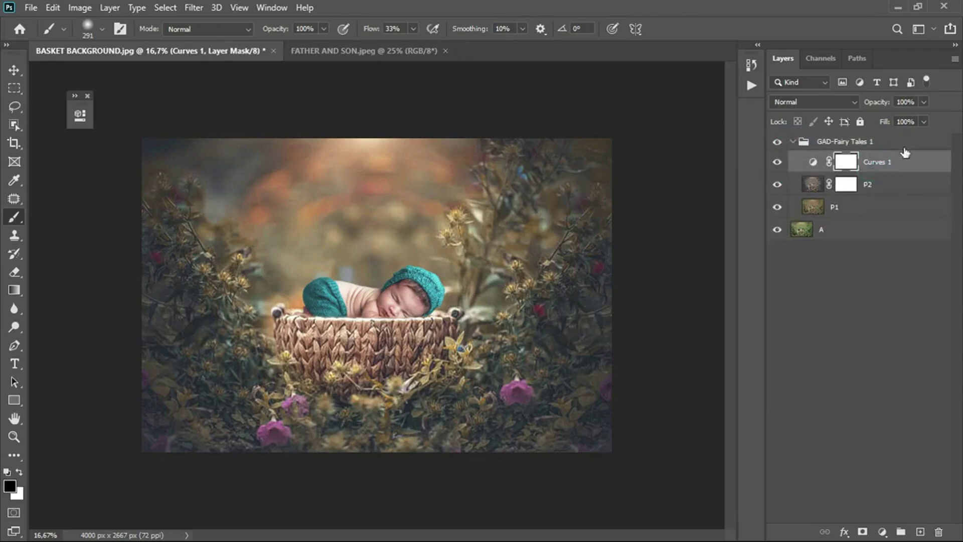
click(922, 126)
mouse_move(923, 139)
mouse_down()
mouse_move(878, 143)
mouse_move(895, 139)
mouse_up()
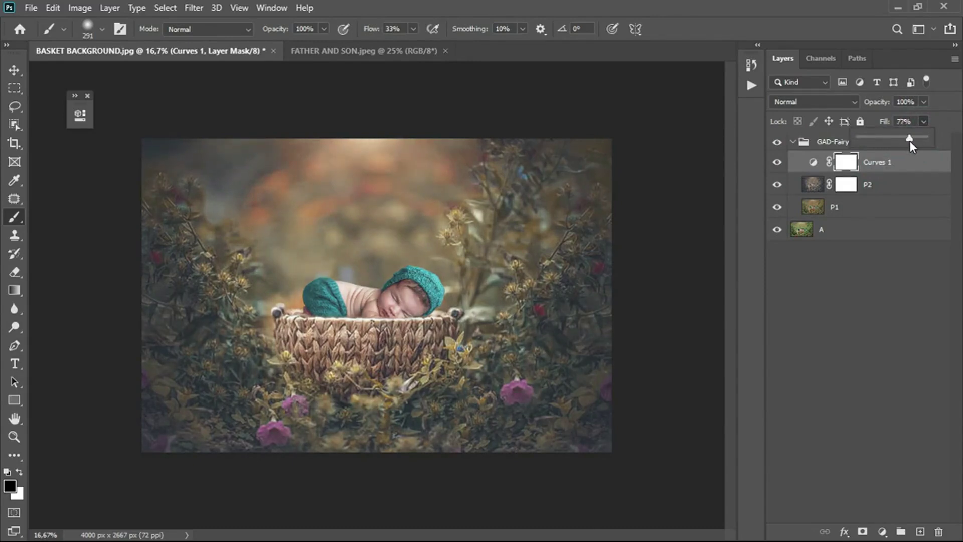
click(897, 190)
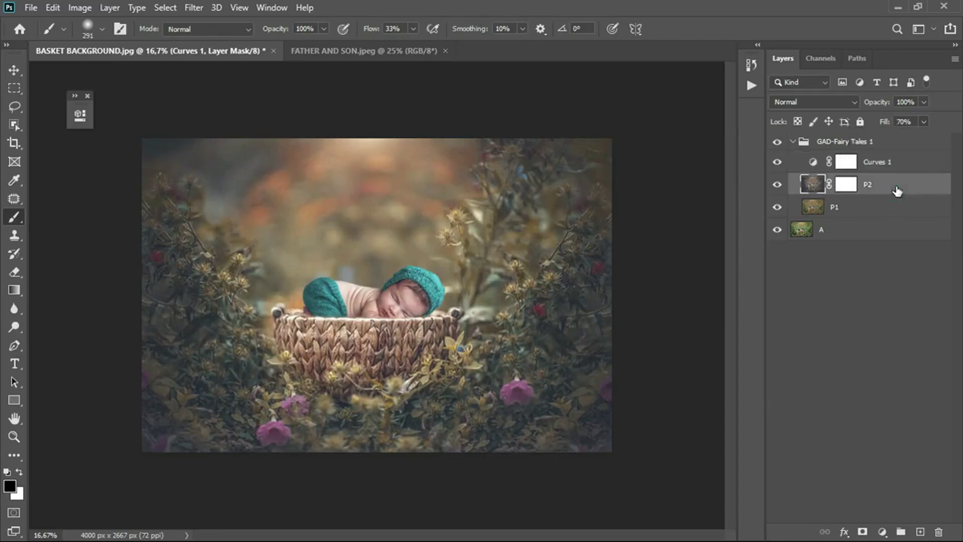
Check P2's effect, then target its mask with a black brush at 3% flow.
click(777, 185)
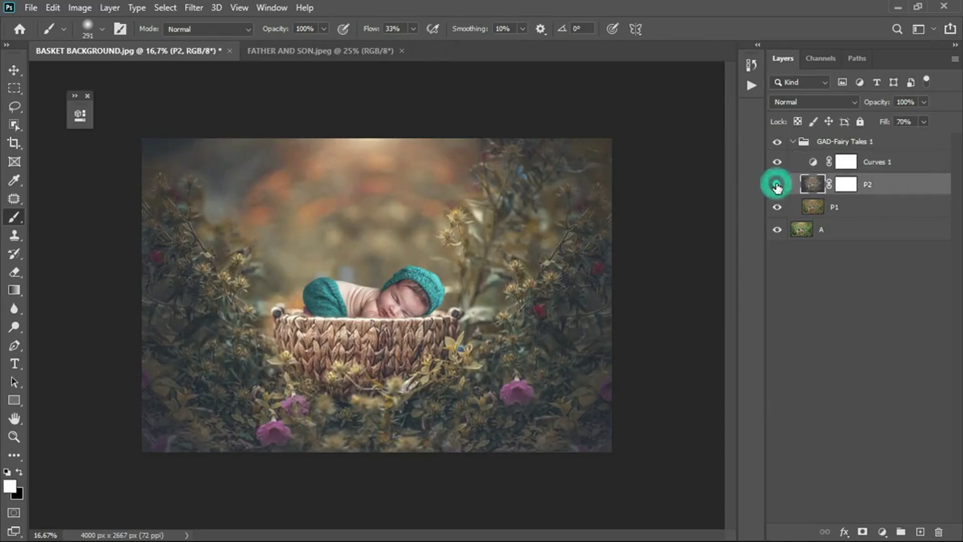
click(776, 186)
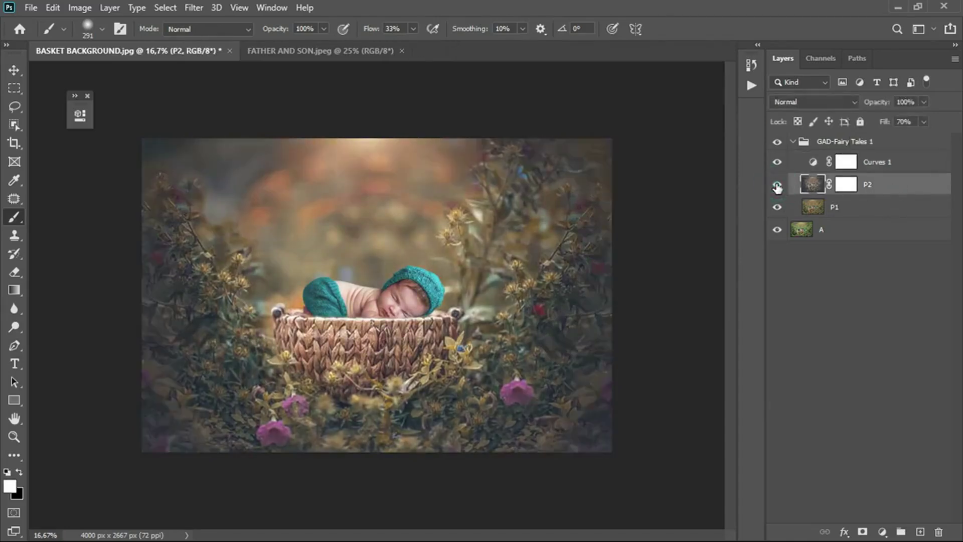
click(847, 185)
key(x)
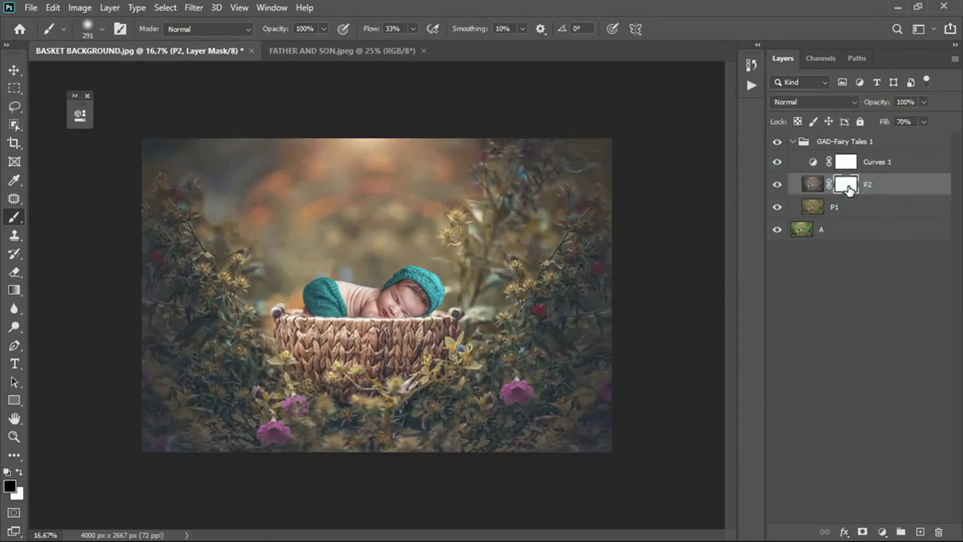
click(396, 29)
text(3)
click(693, 27)
Paint P2's mask over the baby with a 2165 px brush and collapse the group.
click(103, 30)
click(159, 70)
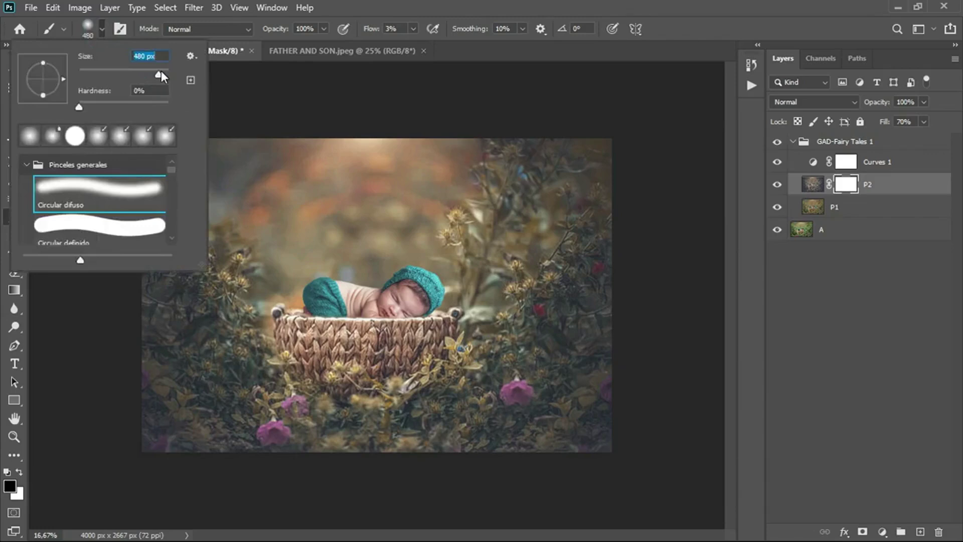
drag(161, 72, 164, 75)
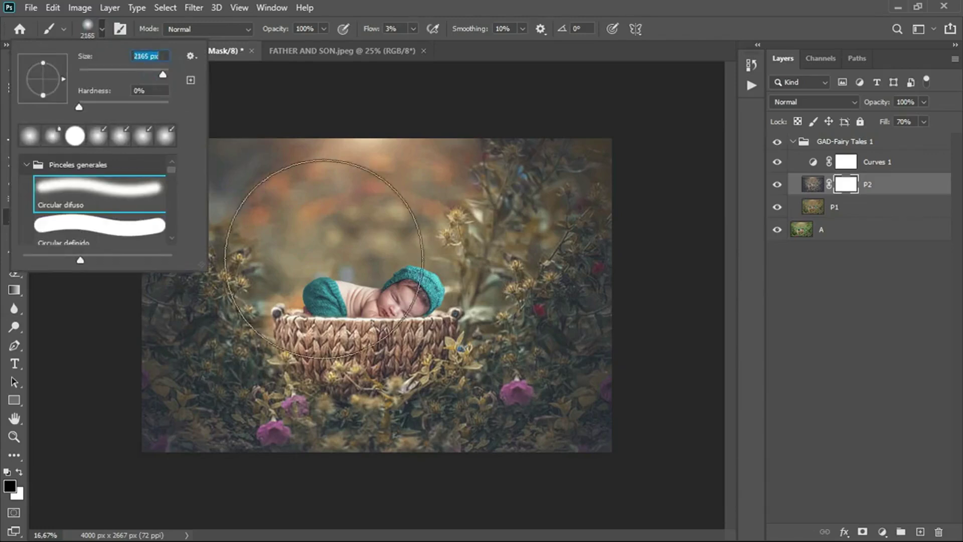
click(679, 28)
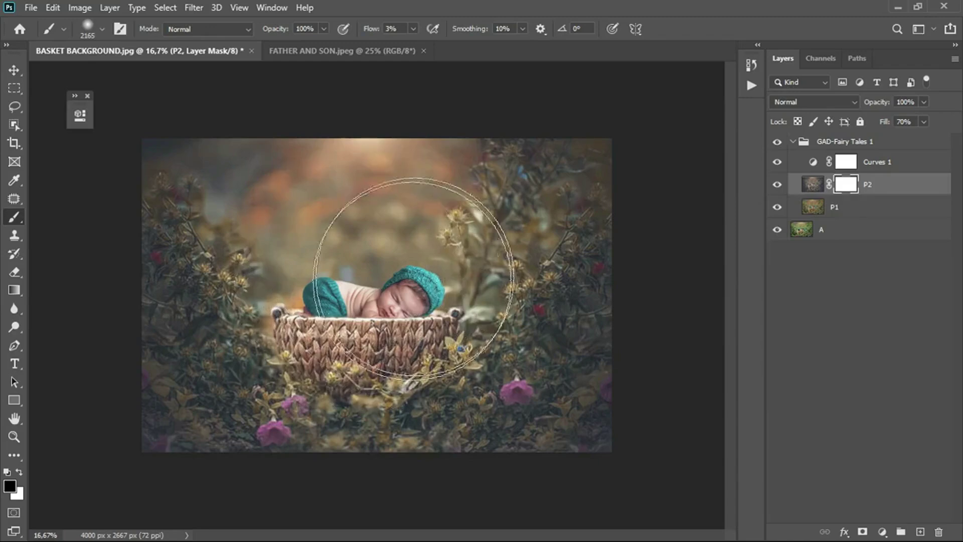
mouse_move(369, 240)
mouse_down()
mouse_move(344, 234)
mouse_move(368, 235)
mouse_move(368, 283)
mouse_move(391, 216)
mouse_move(371, 191)
mouse_move(453, 266)
mouse_up()
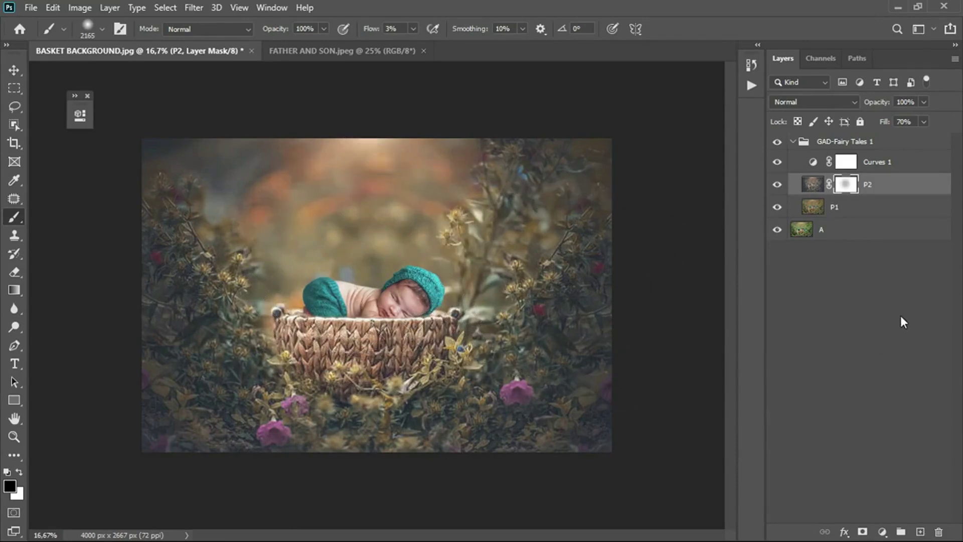
click(792, 142)
click(778, 142)
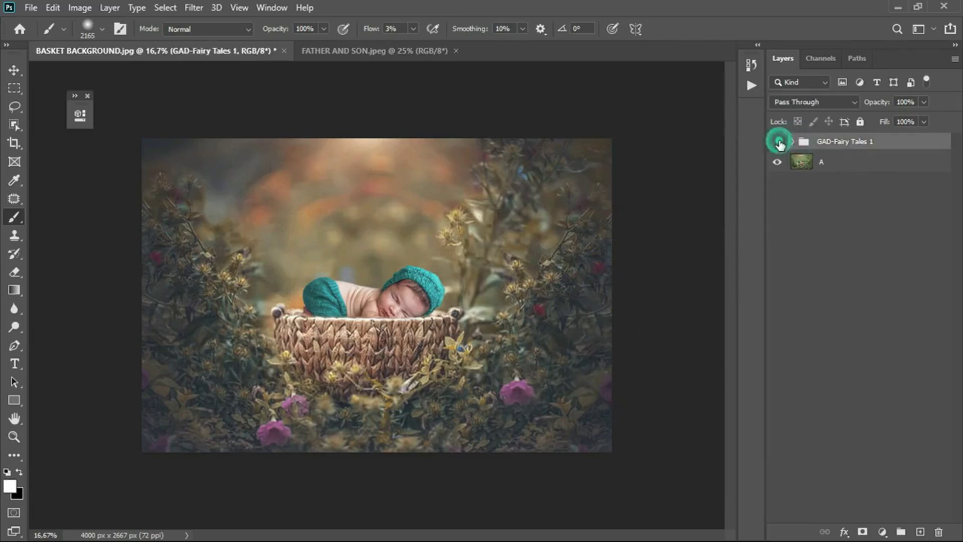
click(778, 142)
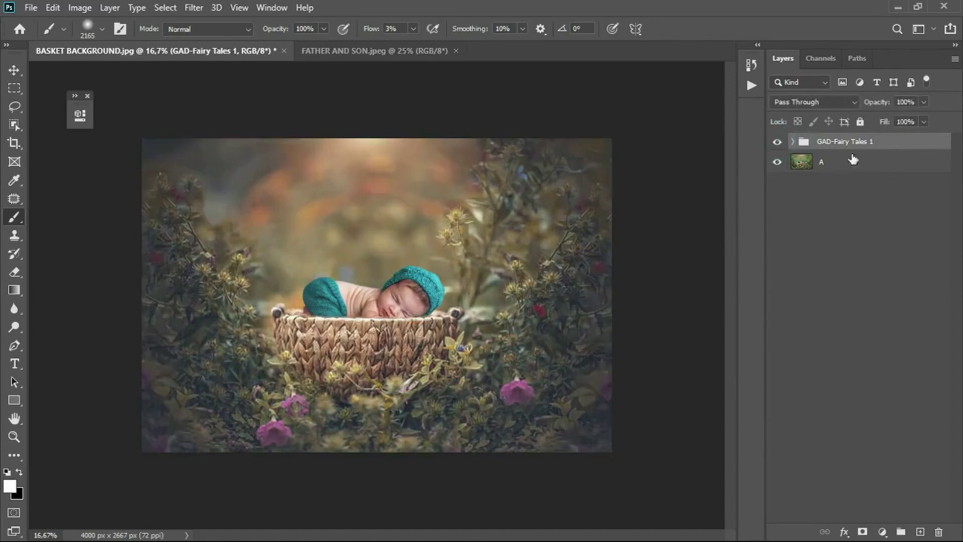
click(894, 146)
Place the RAY OF LIGHT image as an embedded layer.
click(32, 10)
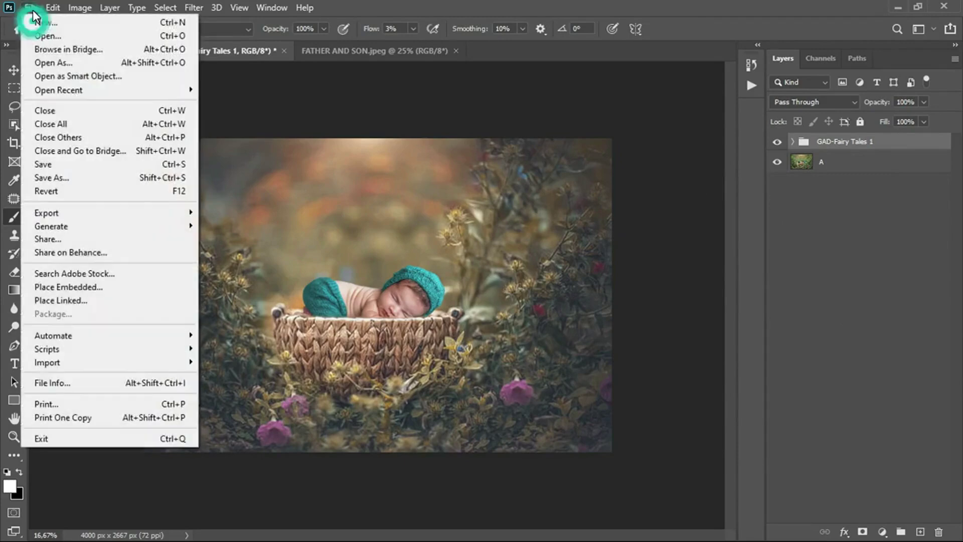
click(59, 288)
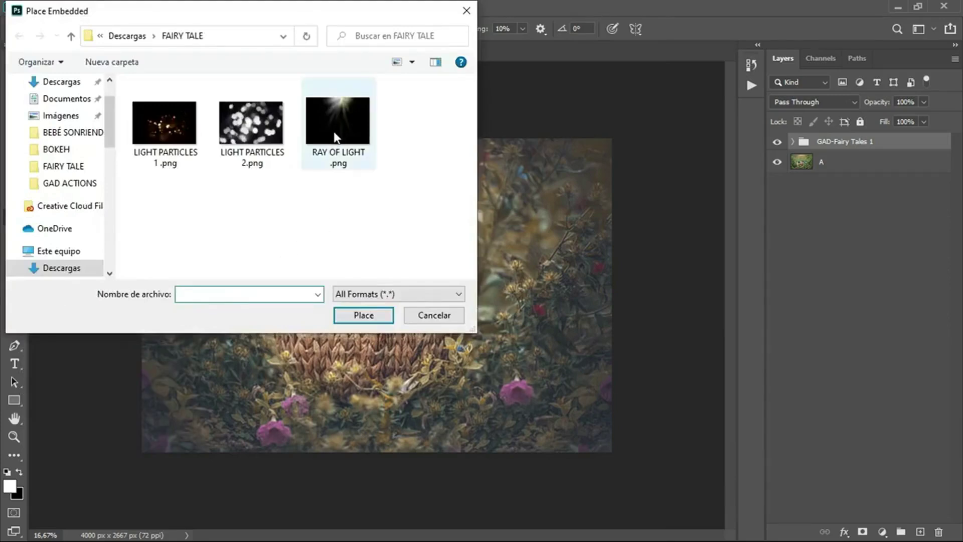
click(333, 129)
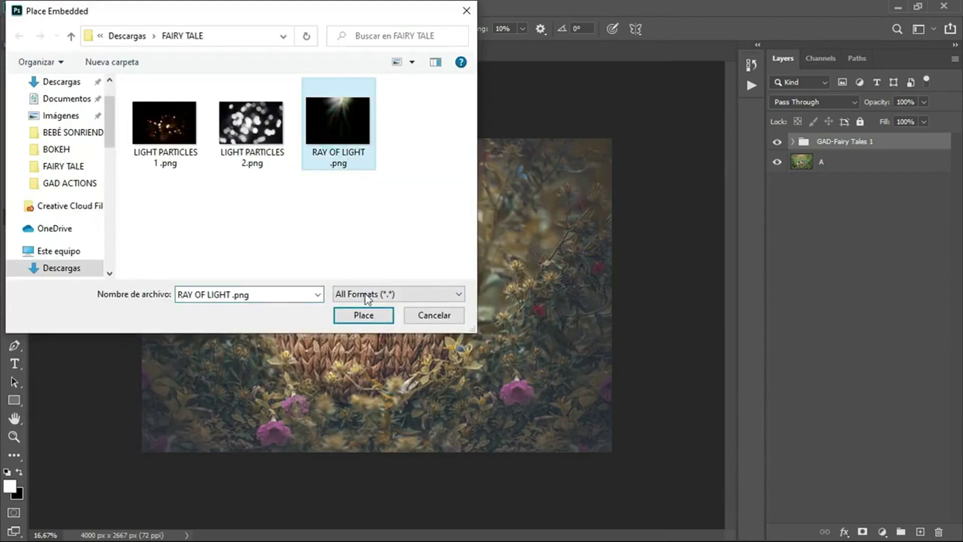
click(365, 315)
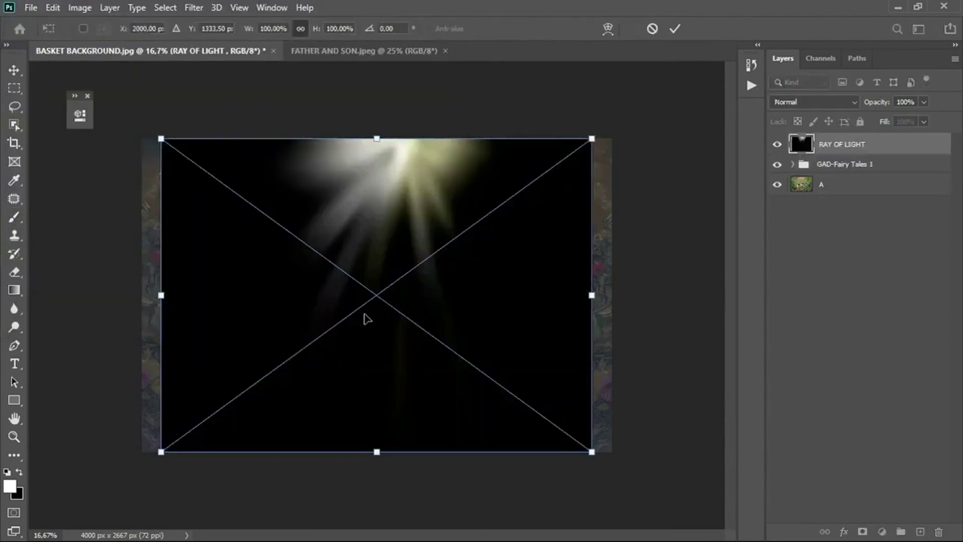
click(675, 29)
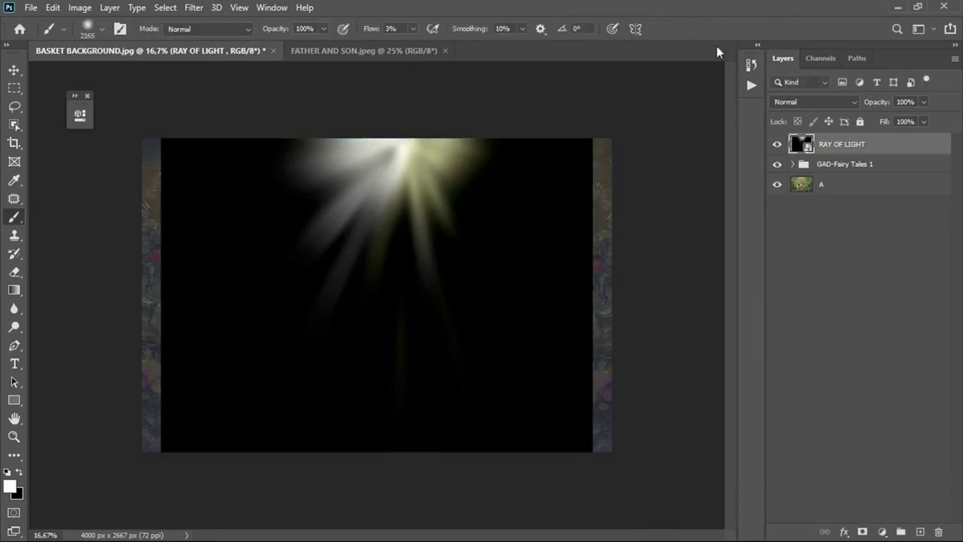
Blend RAY OF LIGHT in Screen mode and toggle it to compare.
click(804, 103)
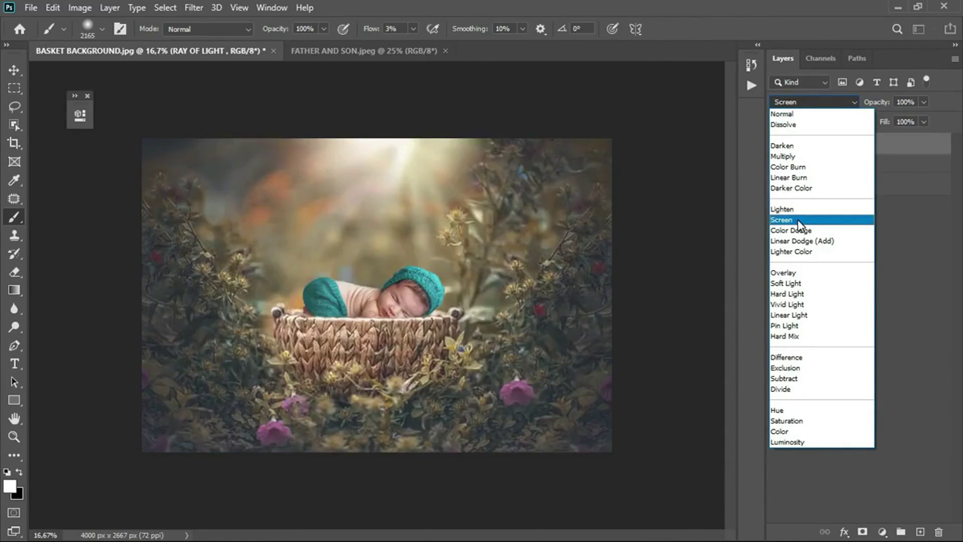
click(797, 220)
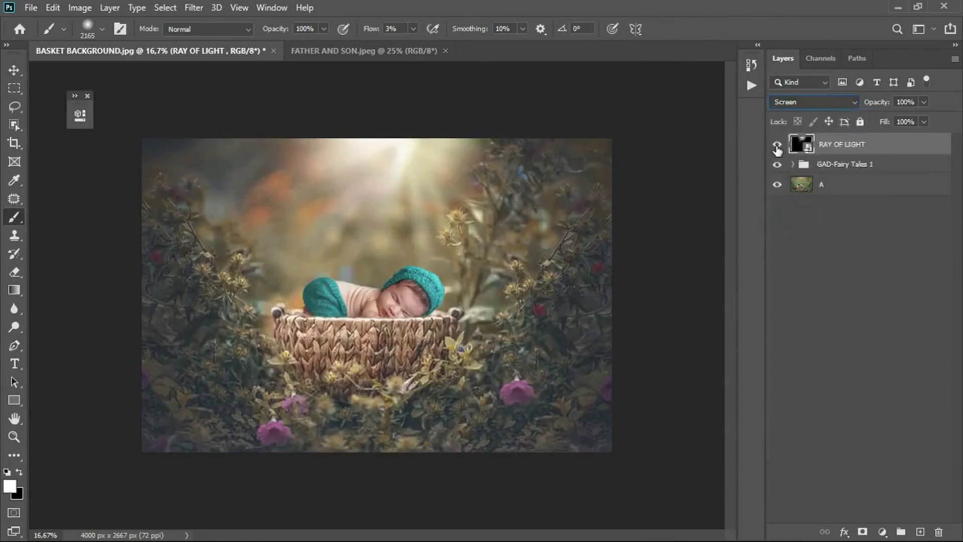
click(777, 146)
click(777, 145)
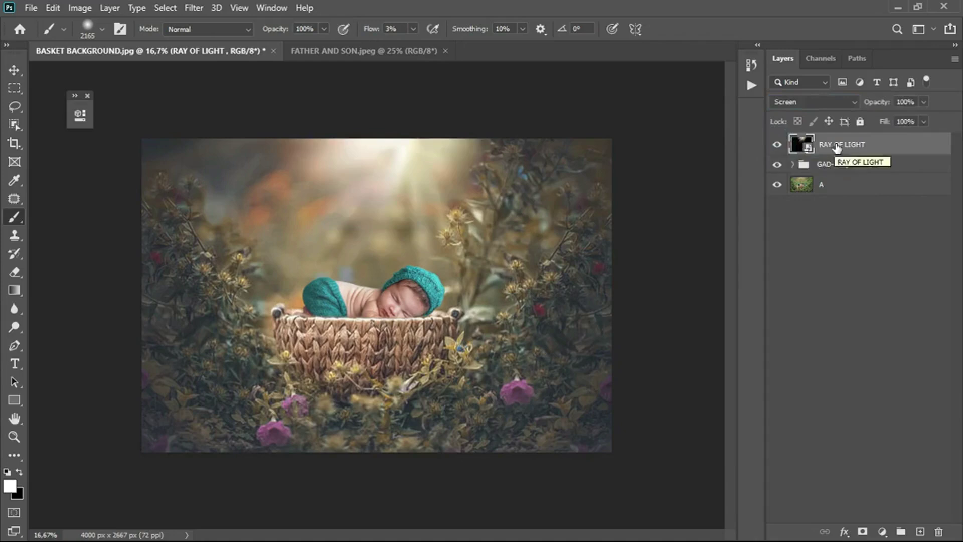
click(30, 8)
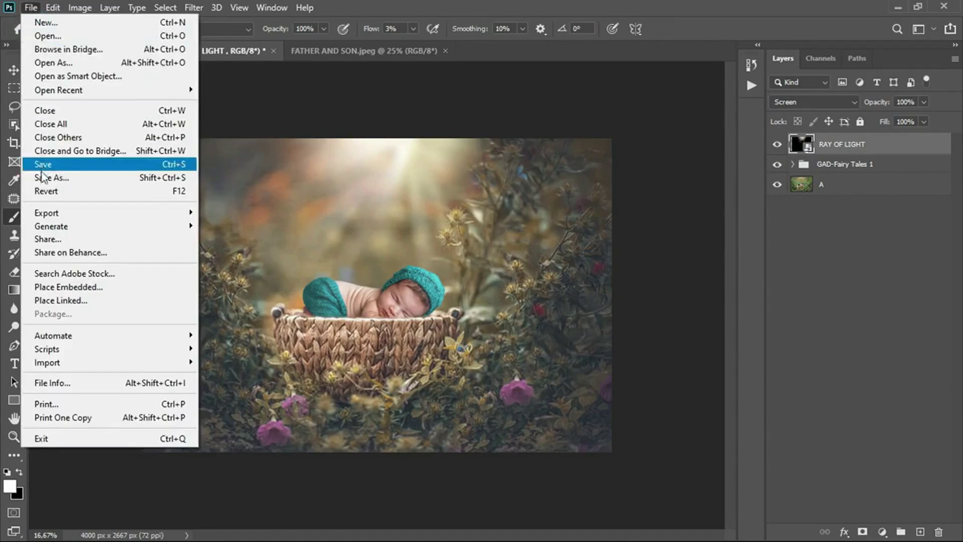
Place LIGHT PARTICLES 1.png in the lower-left and duplicate it as LIGHT PARTICLES 1 copy.
click(63, 287)
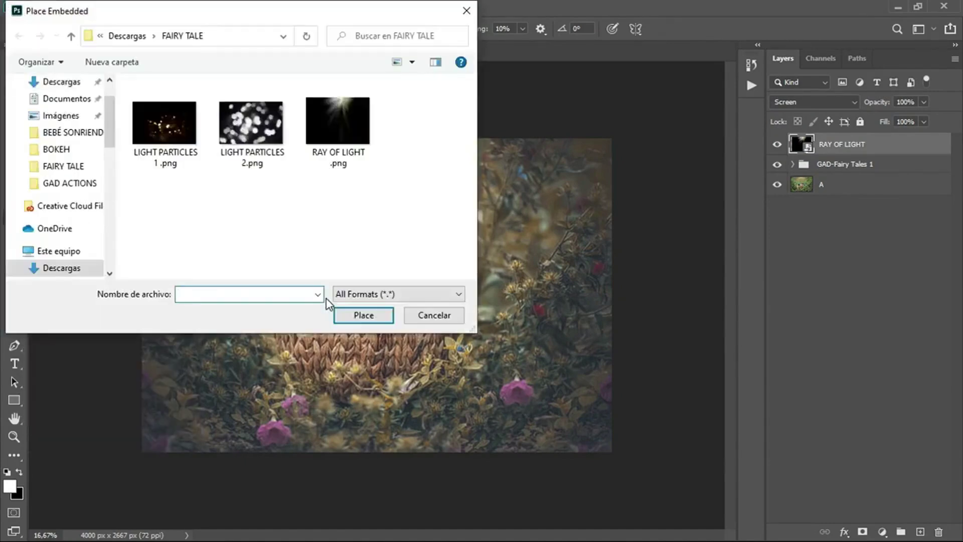
click(173, 135)
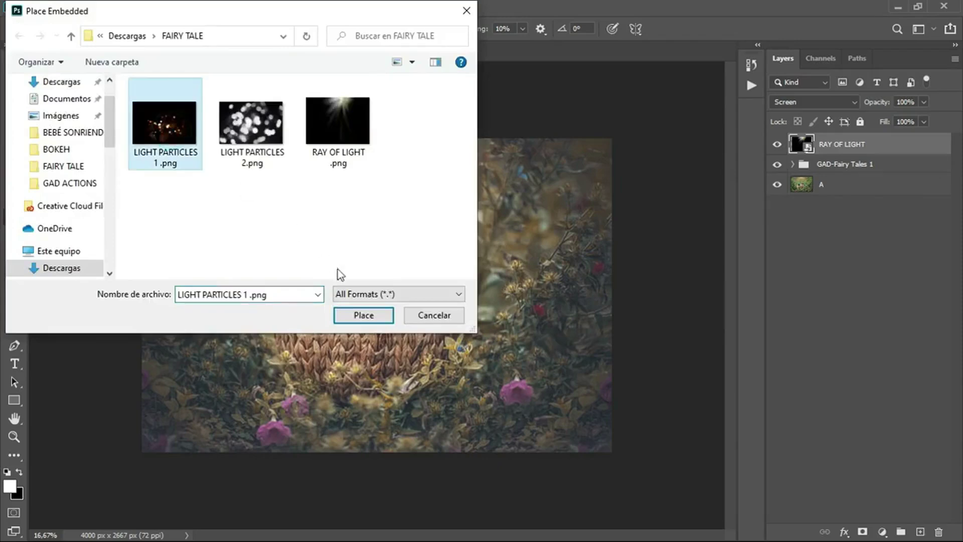
click(360, 312)
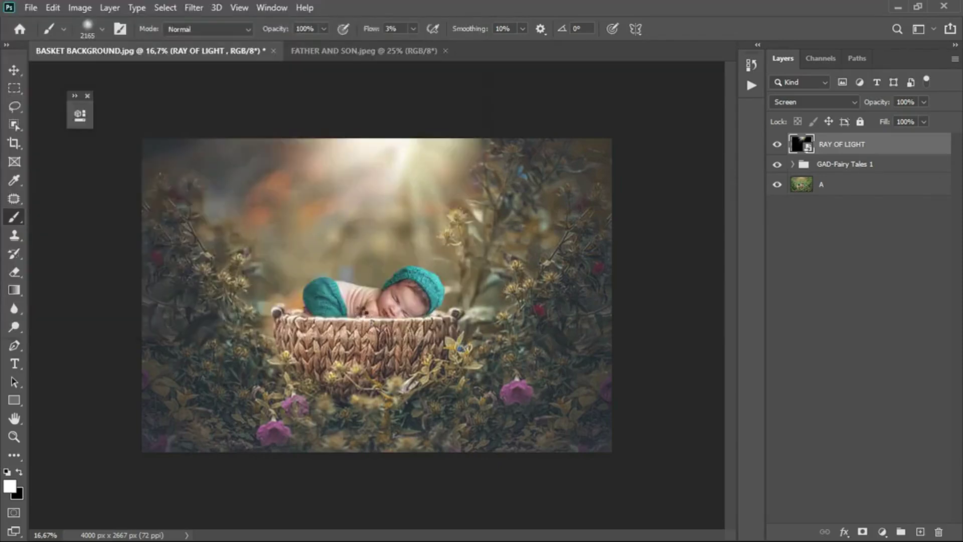
drag(419, 299, 309, 373)
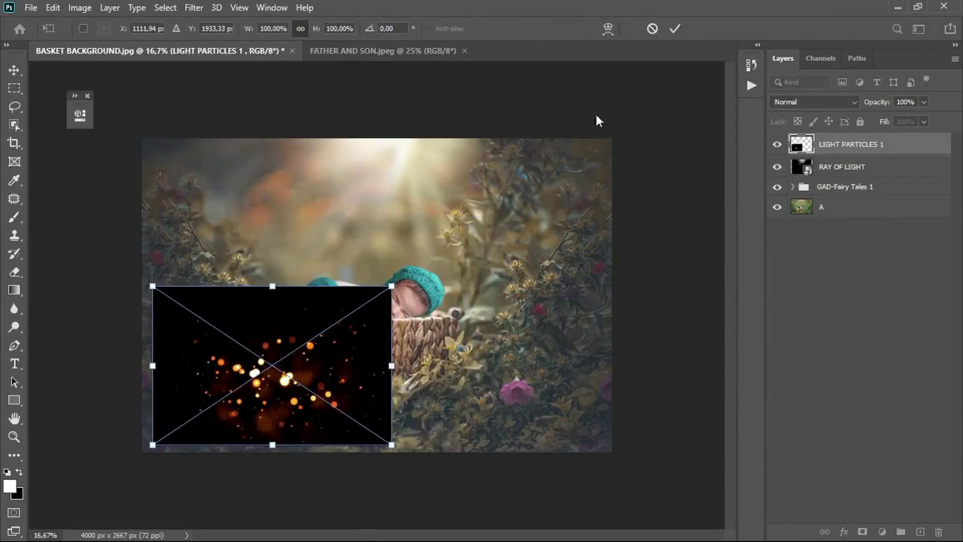
click(675, 29)
key(b)
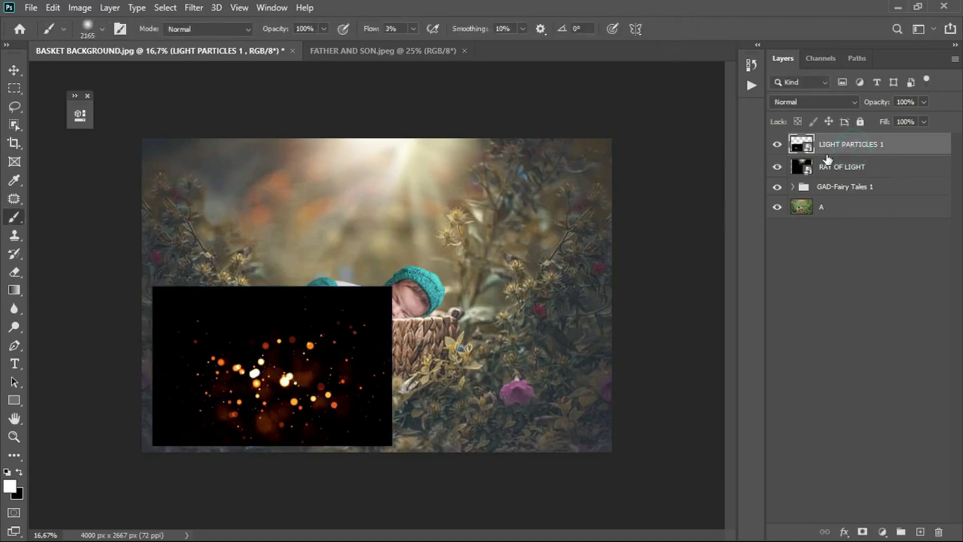
key(ctrl+j)
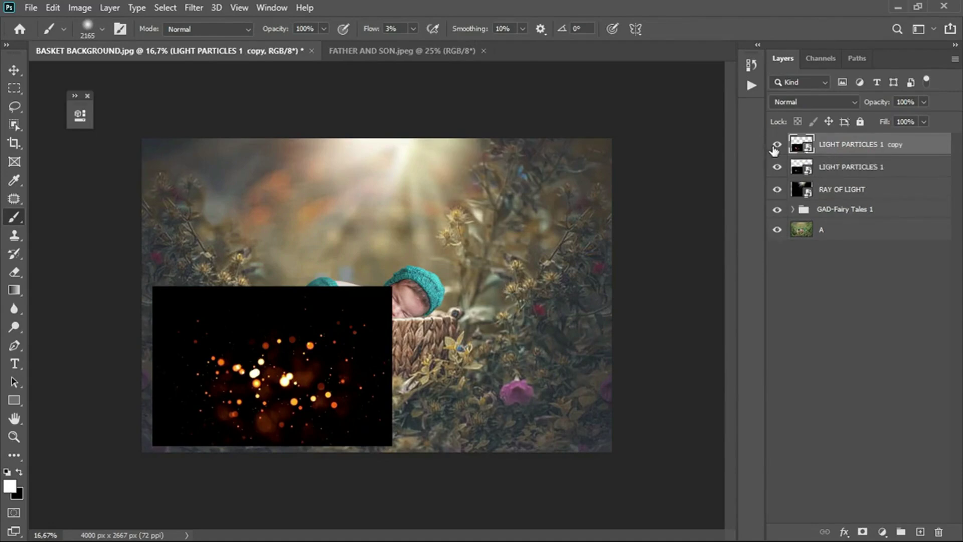
Blend LIGHT PARTICLES 1 in Screen mode with reduced fill, copy hidden.
click(777, 145)
click(837, 170)
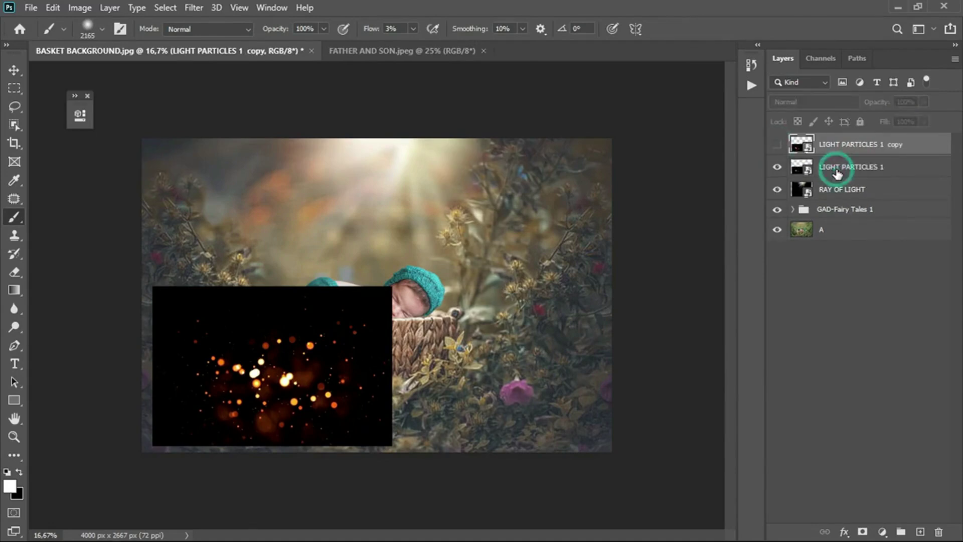
click(822, 102)
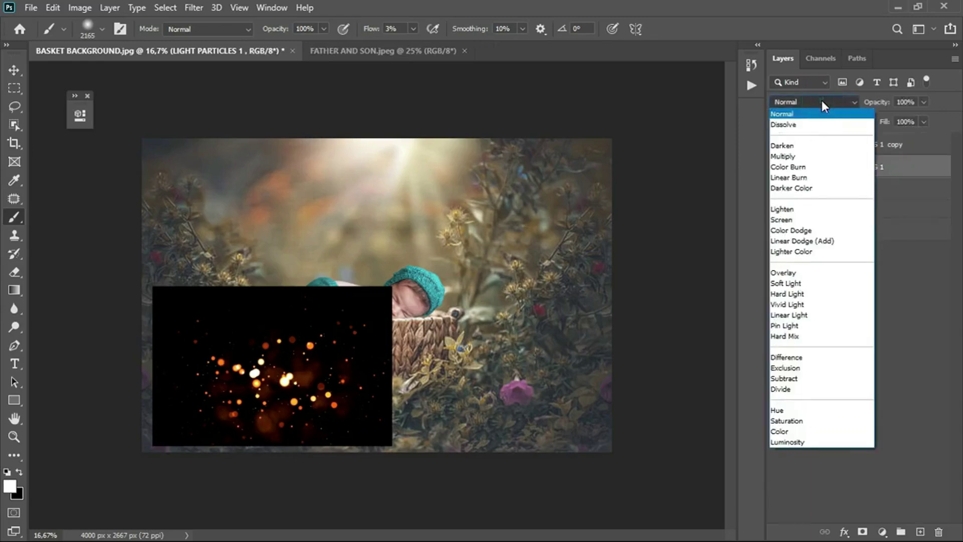
click(805, 219)
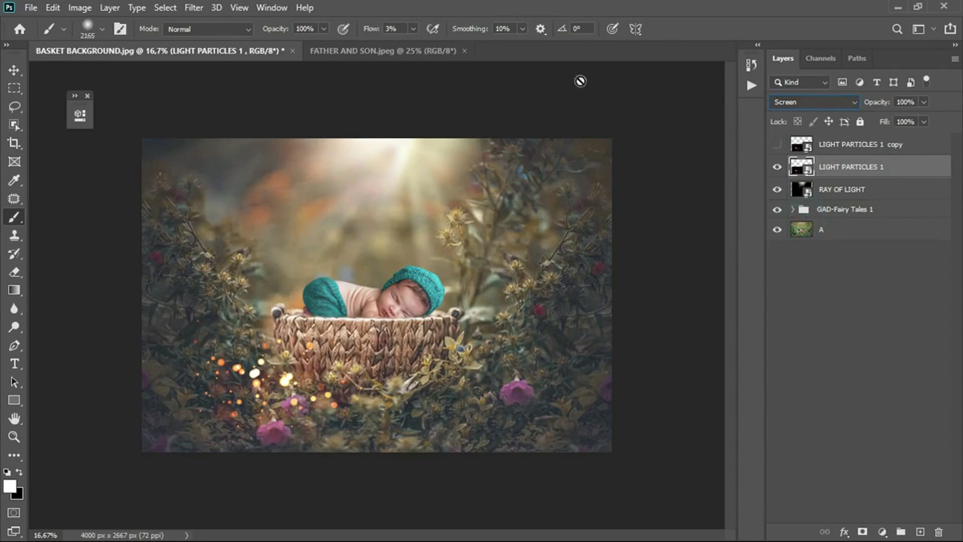
click(923, 122)
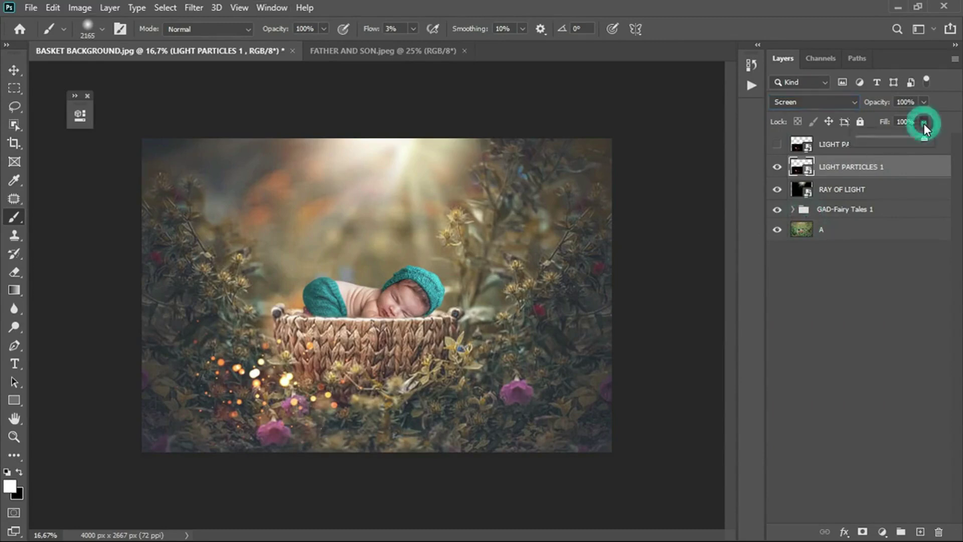
drag(911, 143, 910, 143)
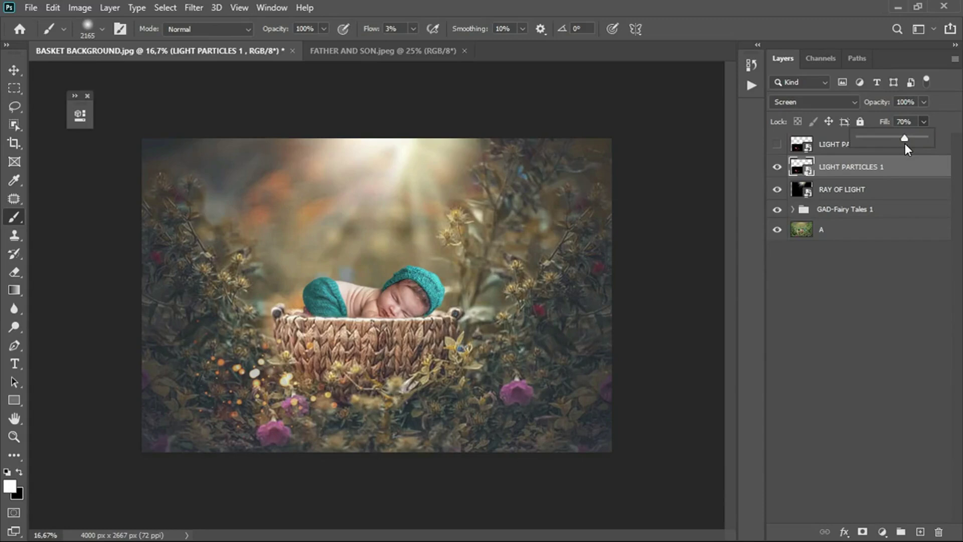
click(898, 170)
Flip LIGHT PARTICLES 1 copy horizontally and move it to the photo's lower-right.
click(862, 147)
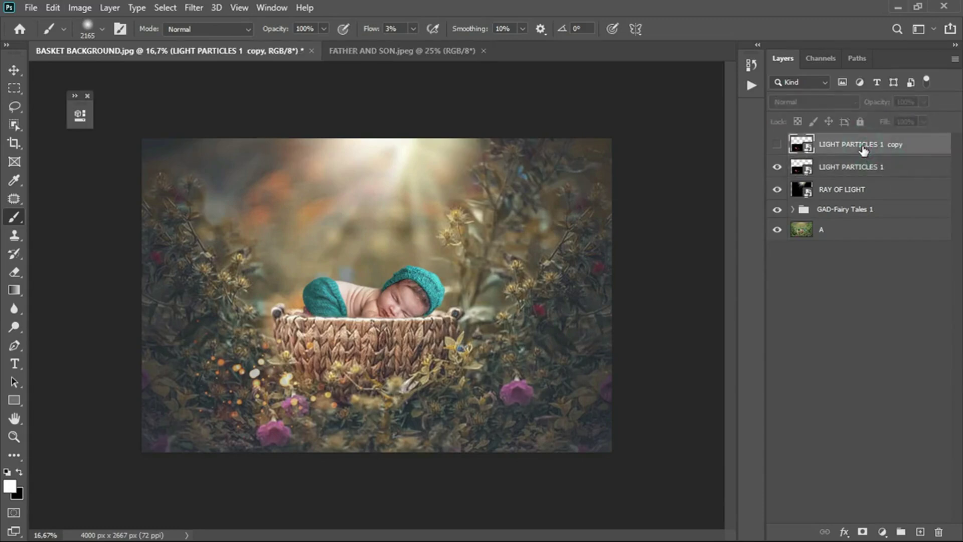
click(777, 145)
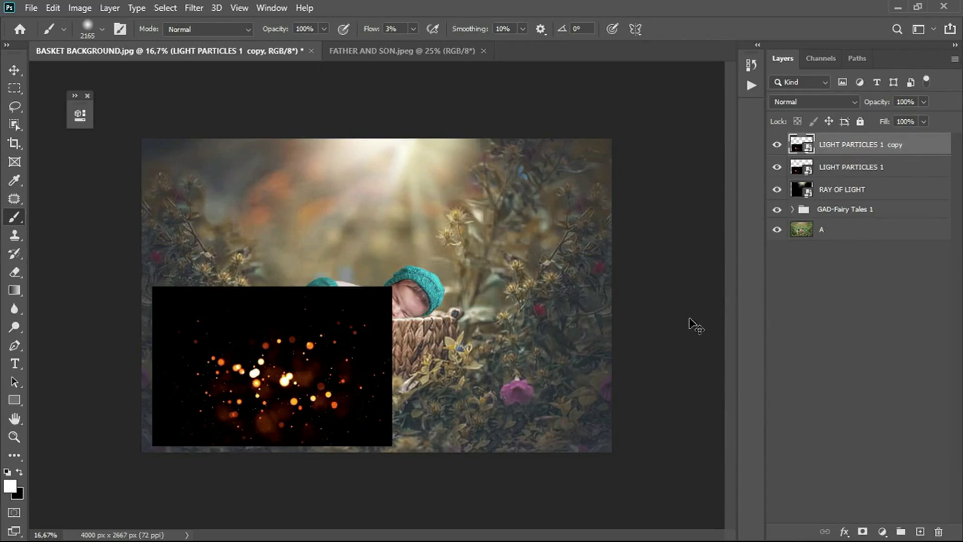
key(ctrl+t)
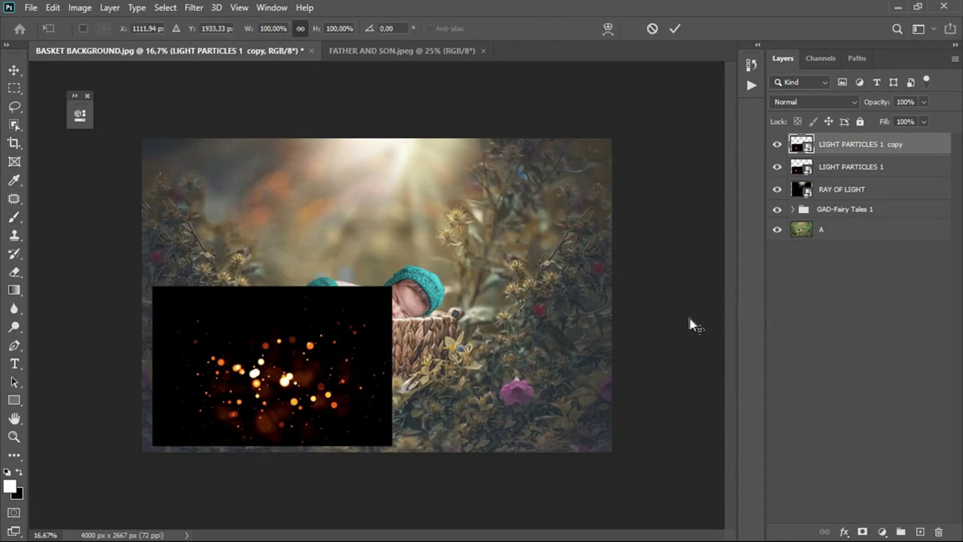
right_click(336, 344)
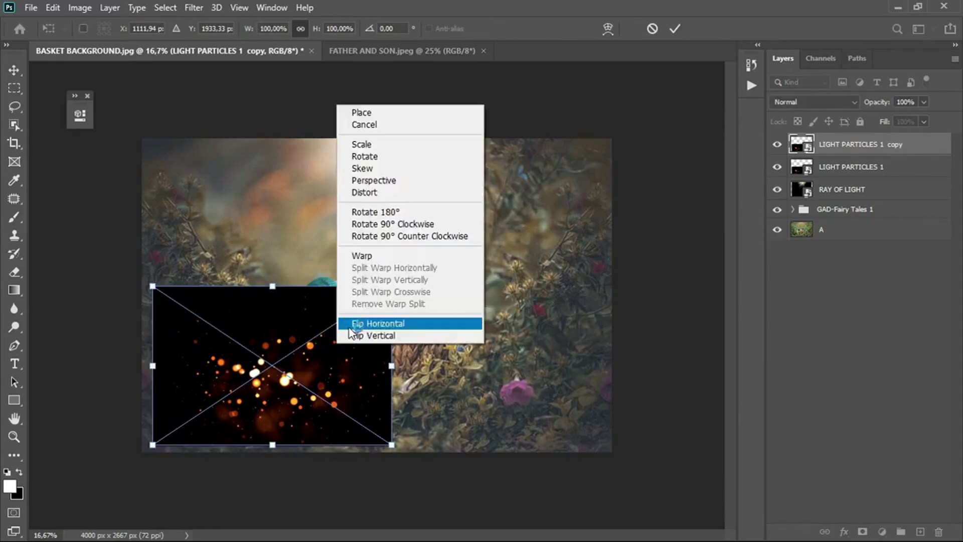
click(357, 324)
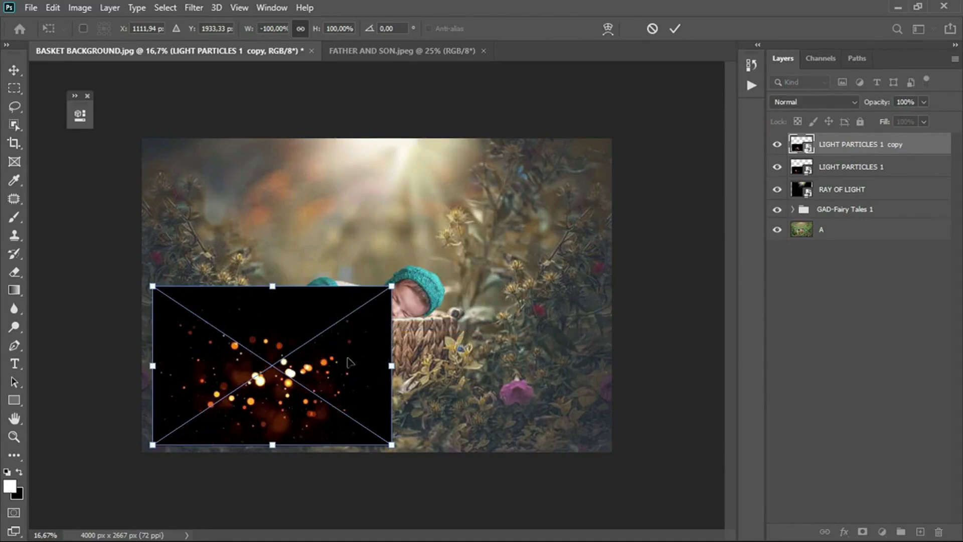
mouse_move(345, 361)
mouse_down()
mouse_move(526, 370)
mouse_move(550, 348)
mouse_up()
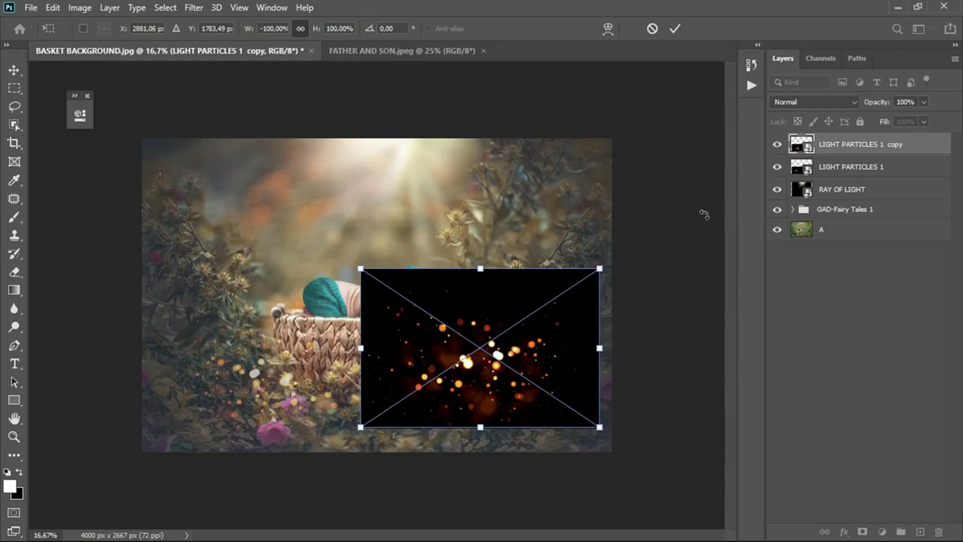
click(667, 29)
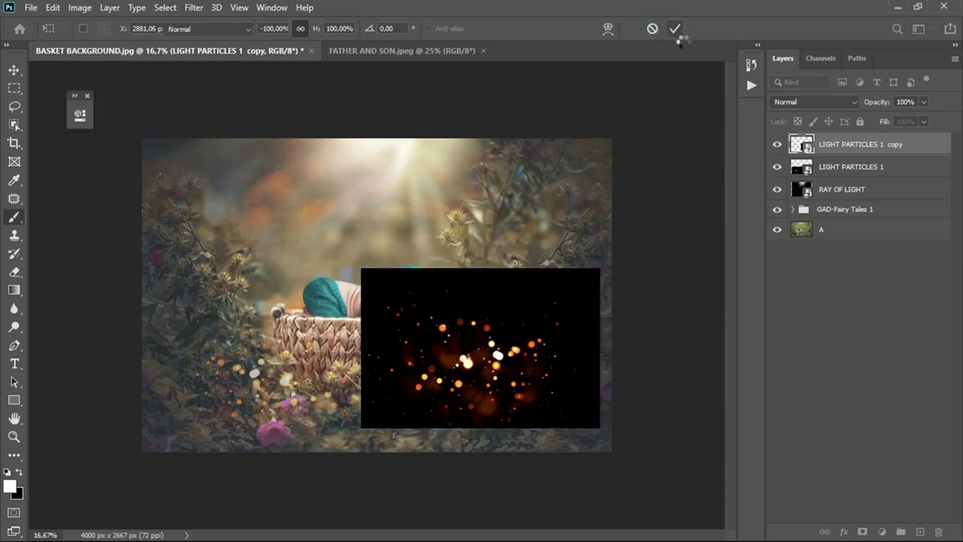
Blend LIGHT PARTICLES 1 copy in Screen at 50% fill and toggle it to compare.
key(b)
click(790, 103)
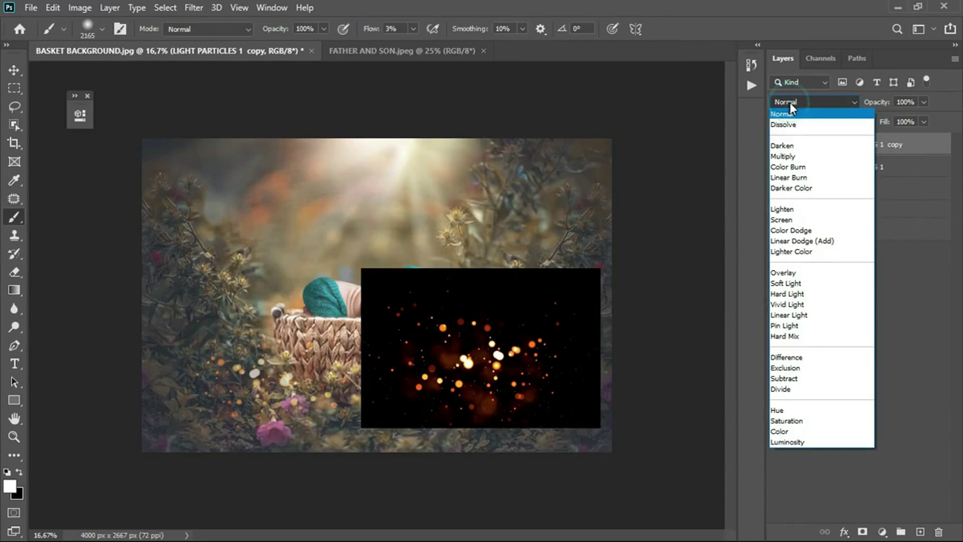
click(795, 220)
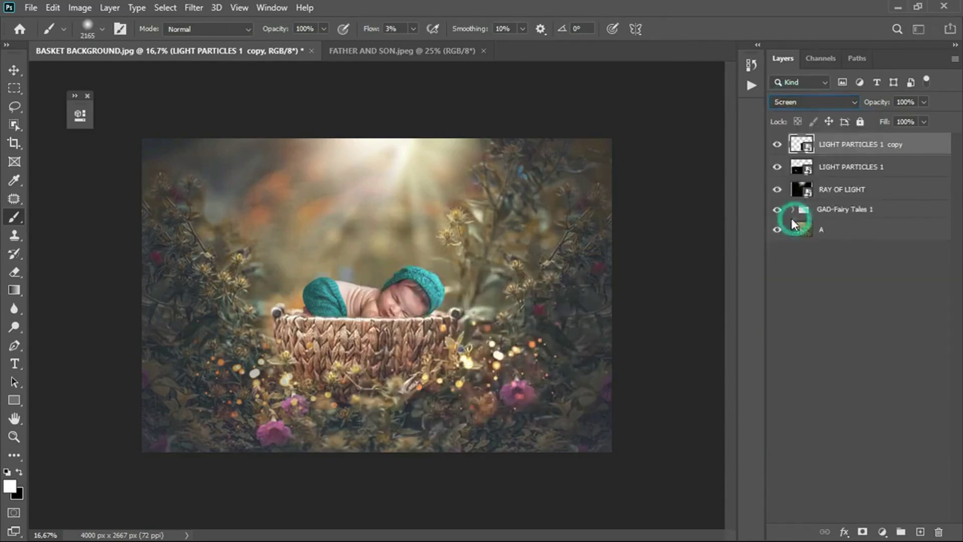
click(923, 122)
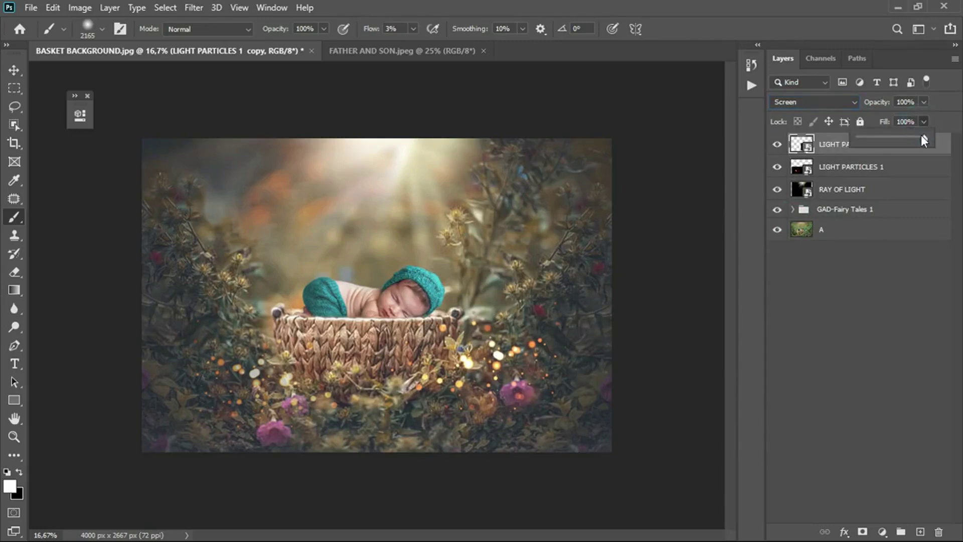
drag(916, 140, 901, 144)
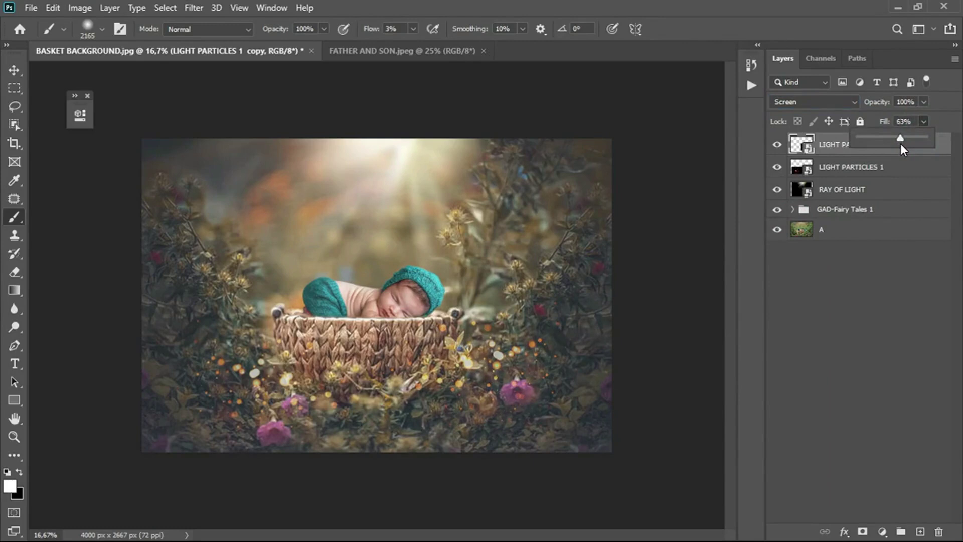
drag(898, 149, 886, 149)
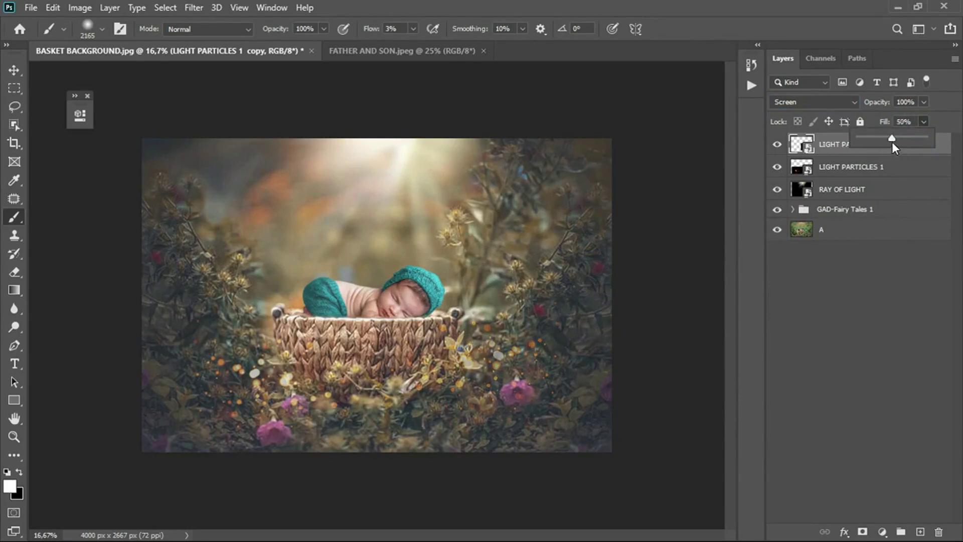
click(842, 147)
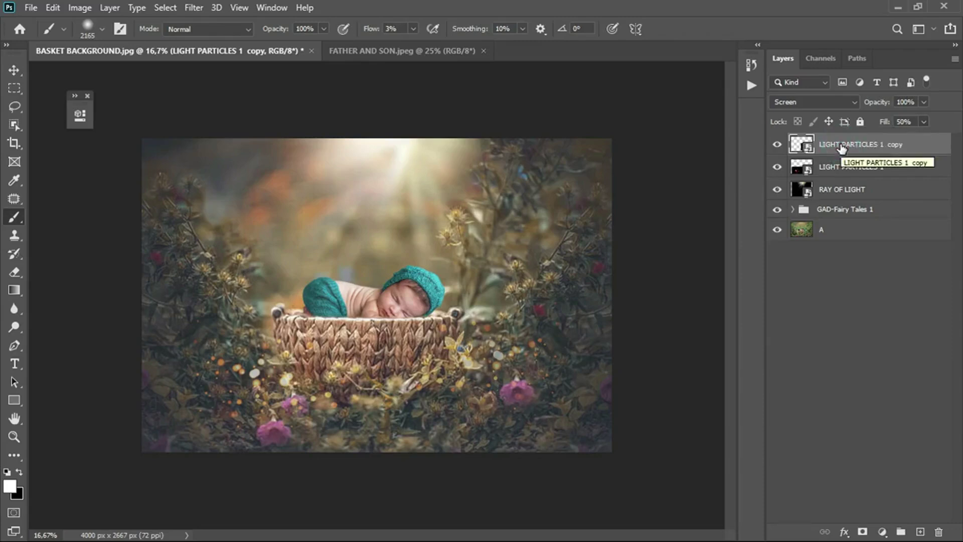
click(776, 144)
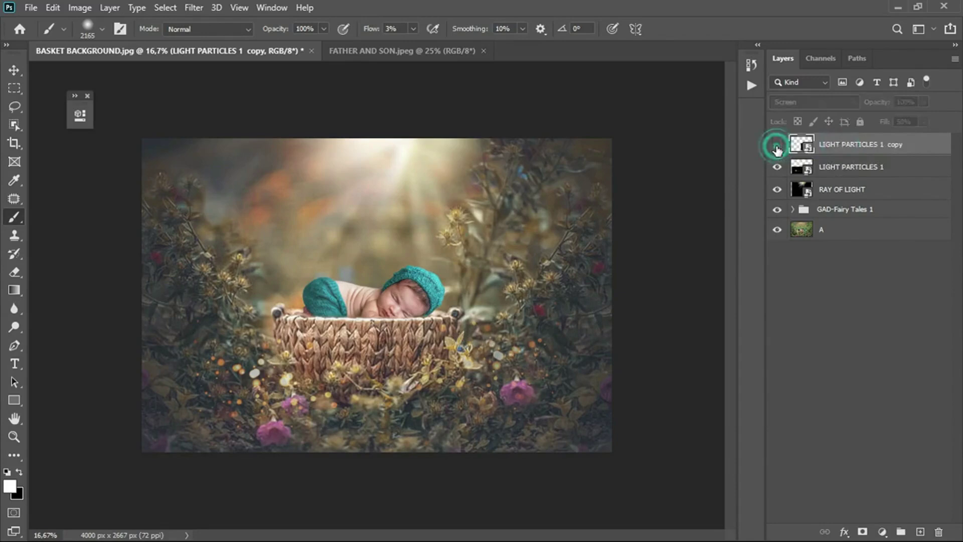
click(777, 146)
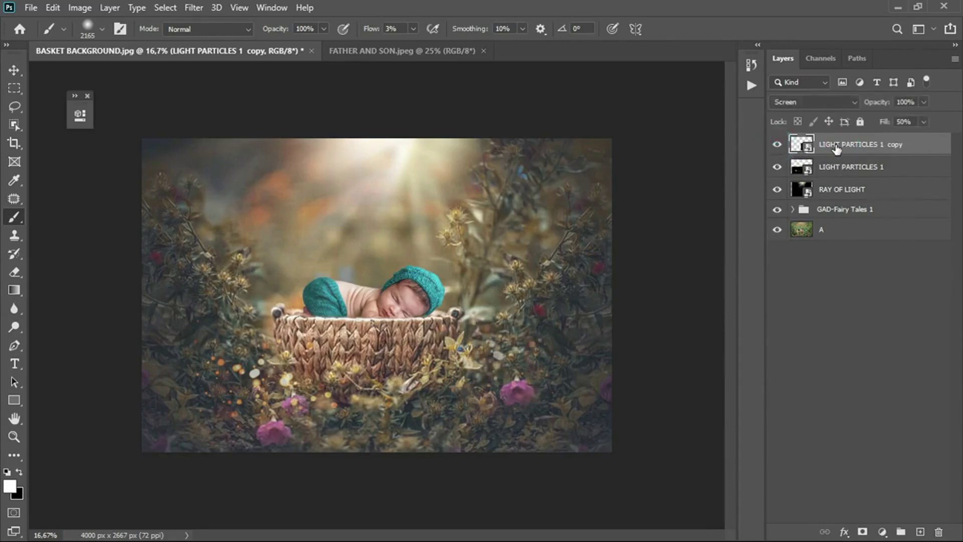
Place LIGHT PARTICLES 2.png along the top edge of the photo.
click(30, 9)
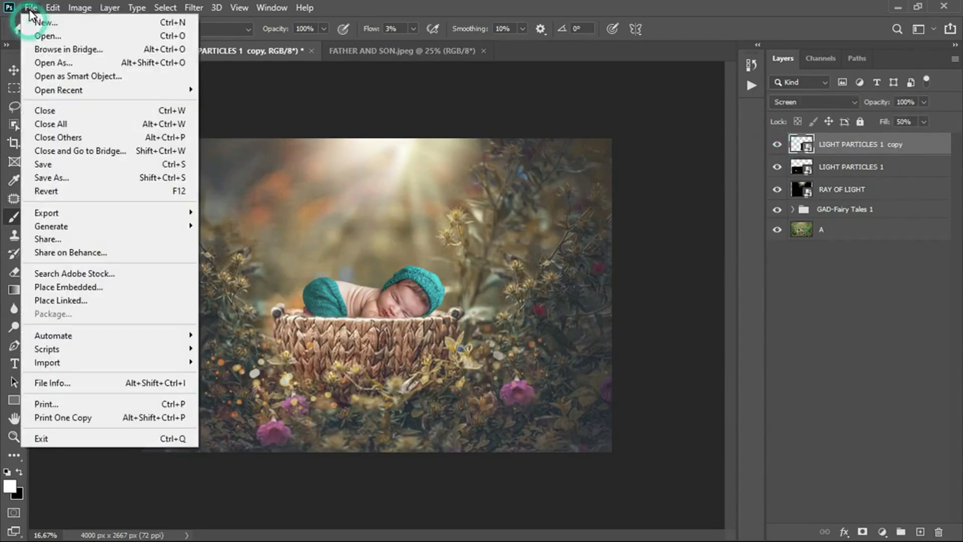
click(77, 289)
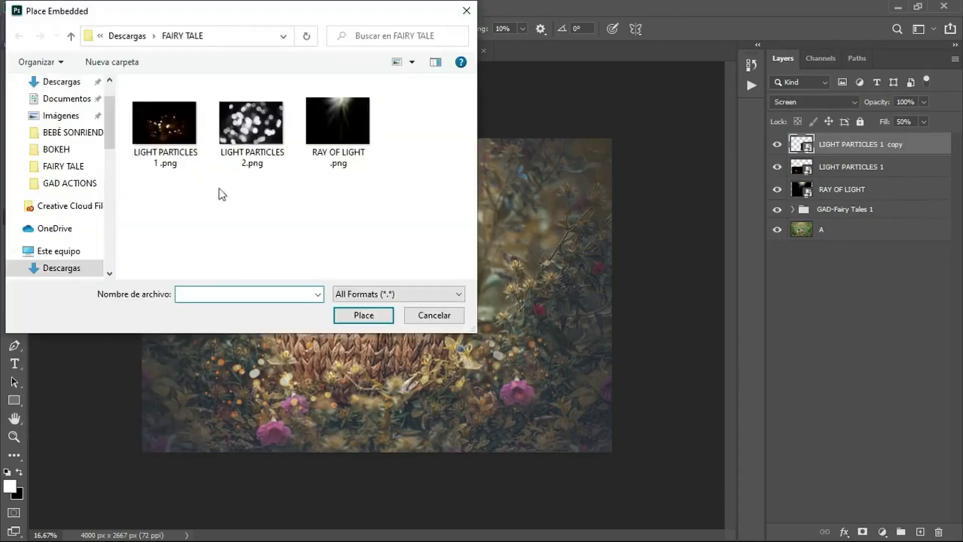
click(251, 128)
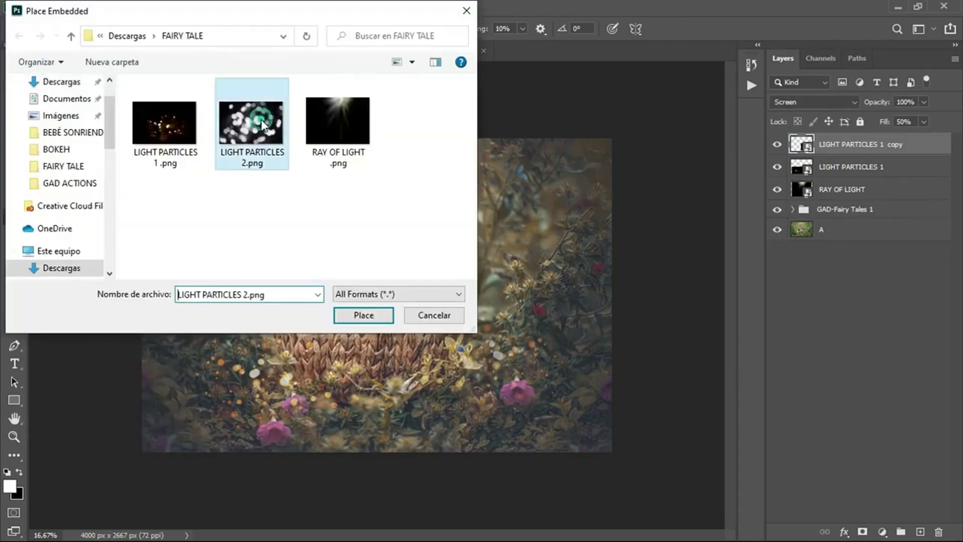
click(363, 316)
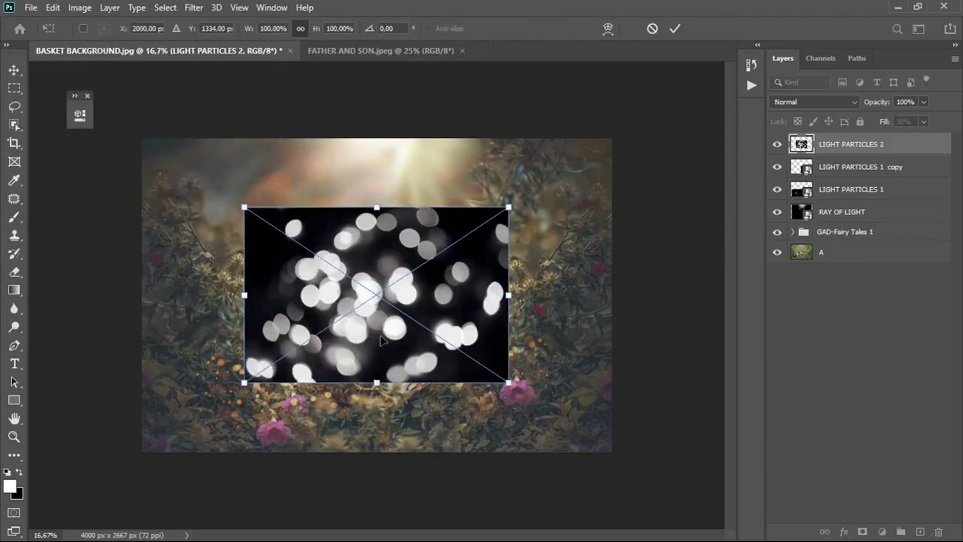
drag(381, 340, 385, 274)
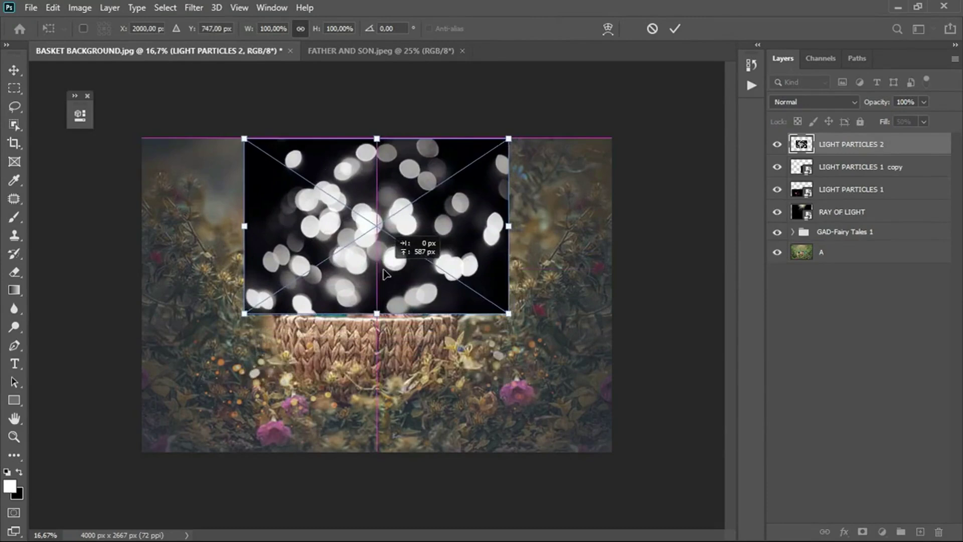
click(674, 28)
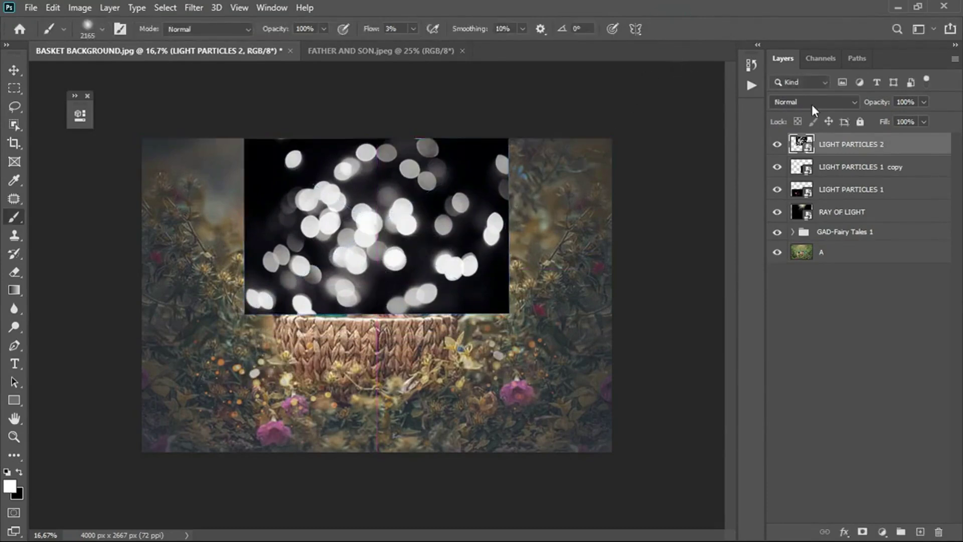
Blend LIGHT PARTICLES 2 in Screen mode at 30% fill.
click(810, 101)
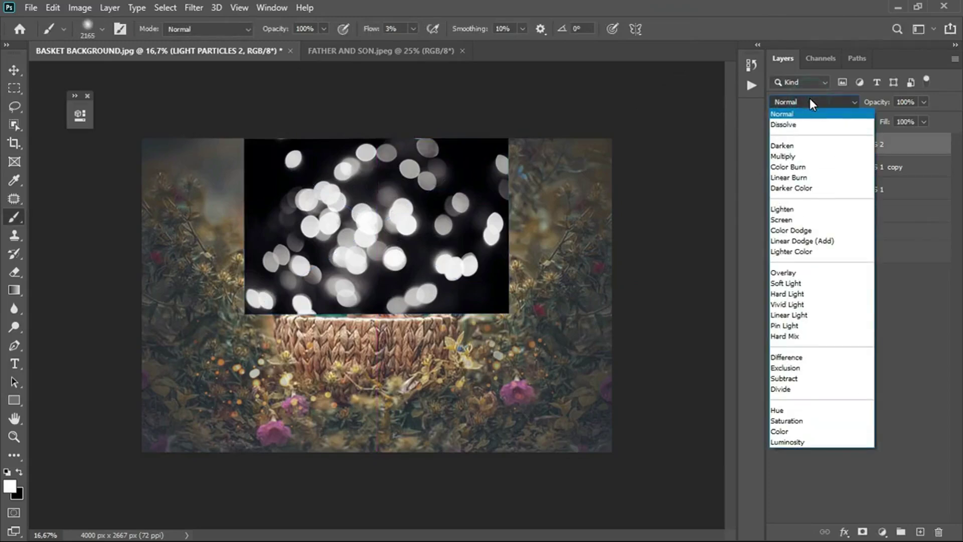
click(800, 219)
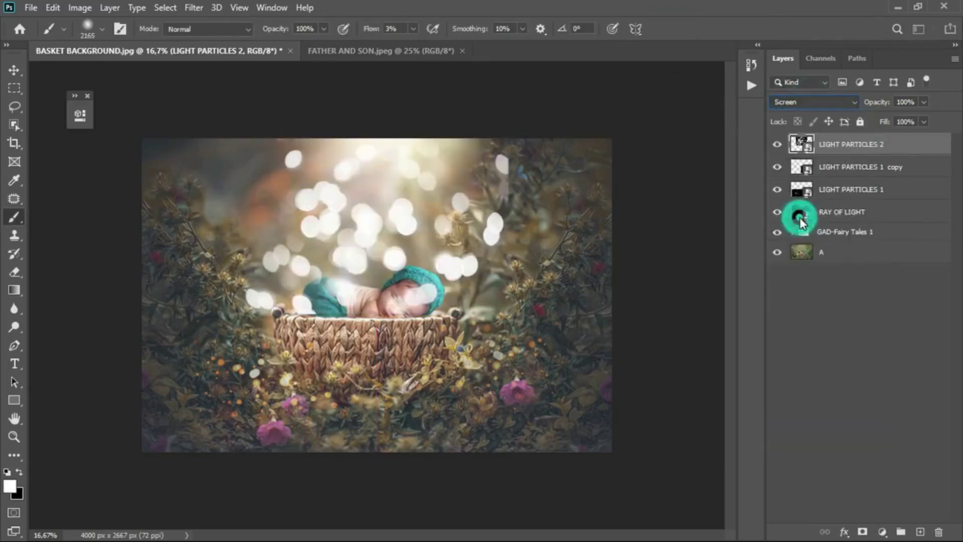
click(922, 122)
drag(908, 144, 894, 144)
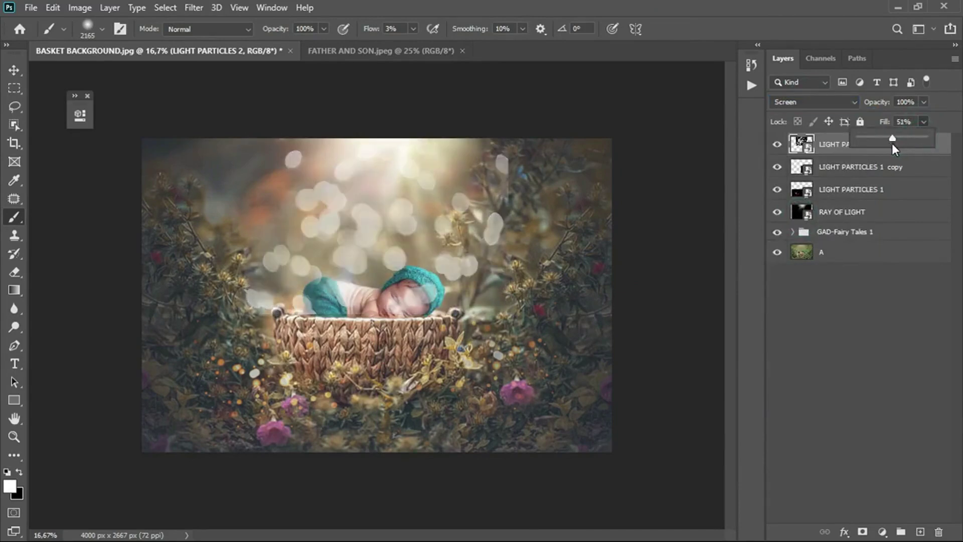
drag(880, 146, 880, 147)
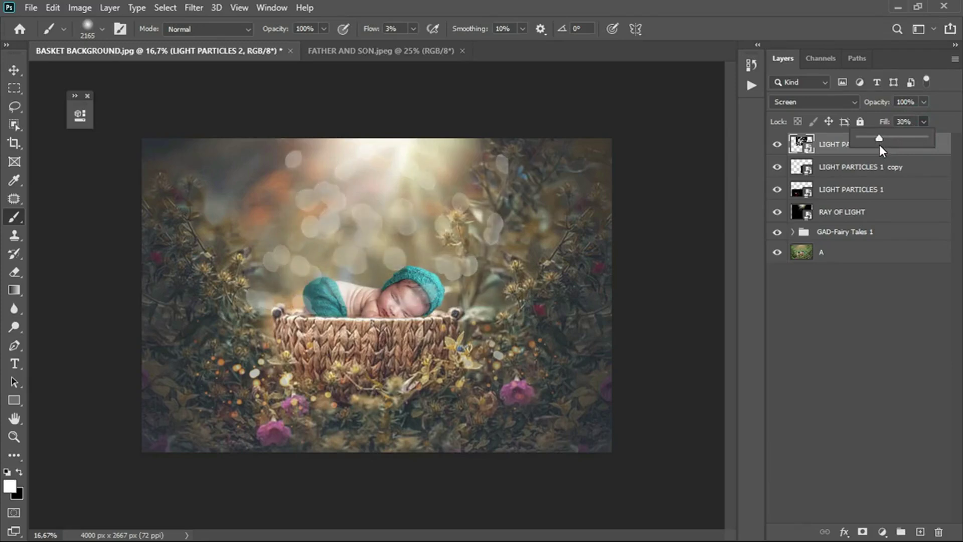
click(842, 149)
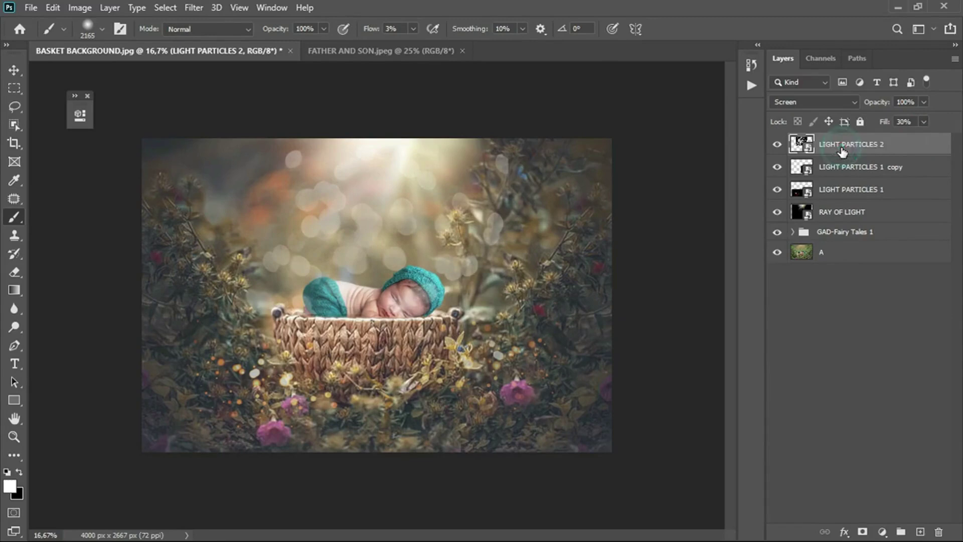
Mask LIGHT PARTICLES 2, painting black with a 448 px, 38%-flow brush to hide side bokeh.
click(863, 532)
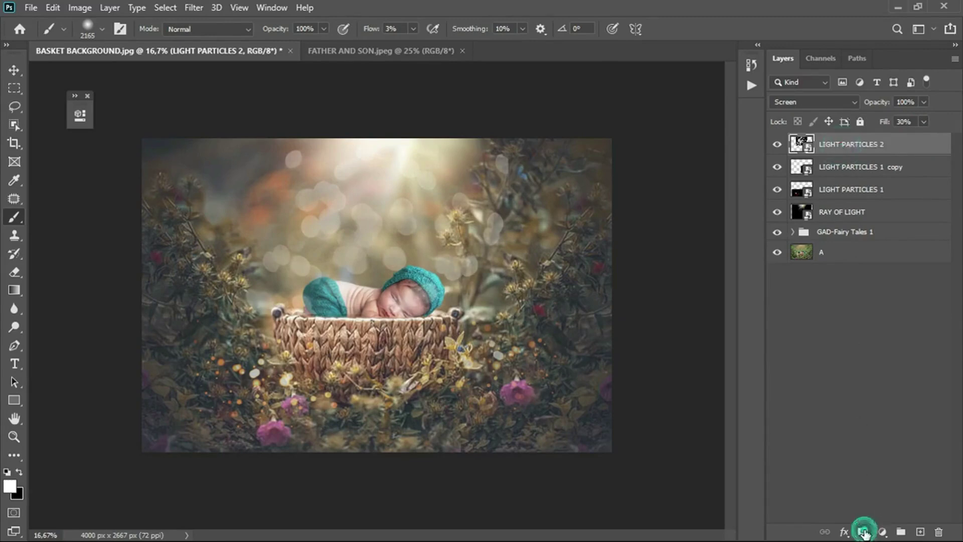
key(x)
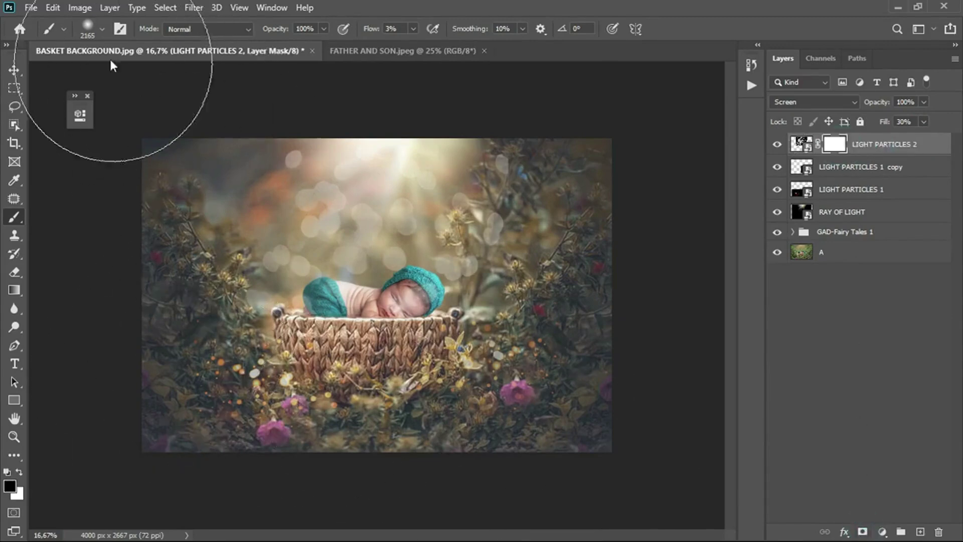
click(102, 30)
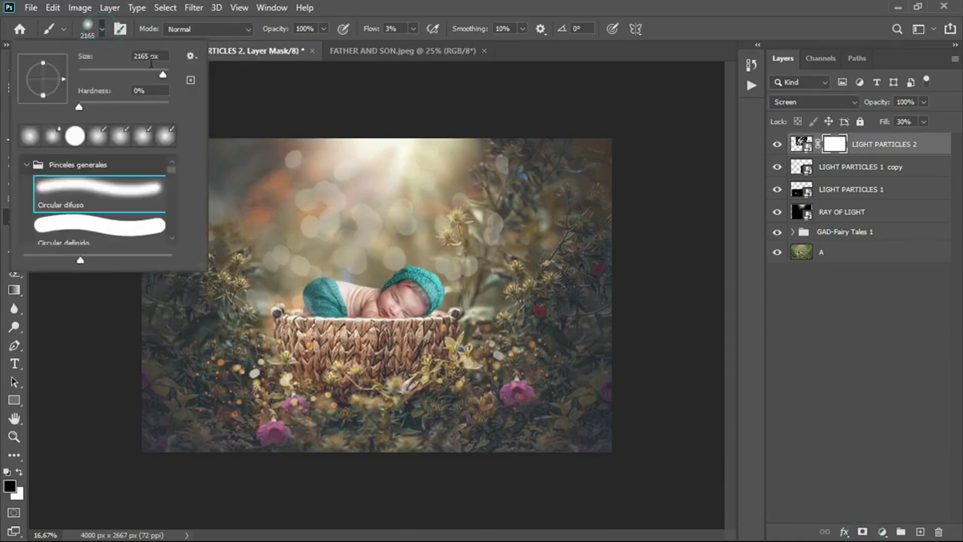
drag(158, 69, 114, 70)
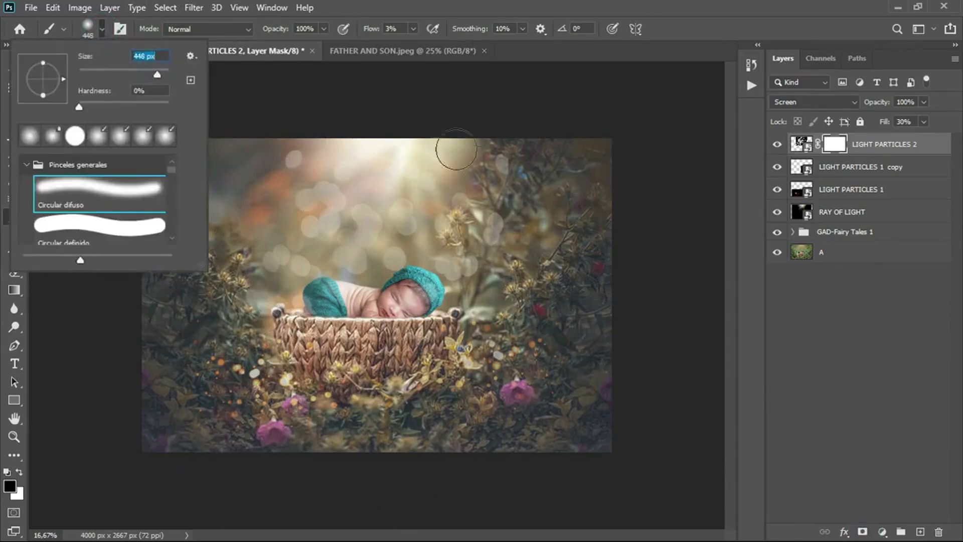
click(666, 22)
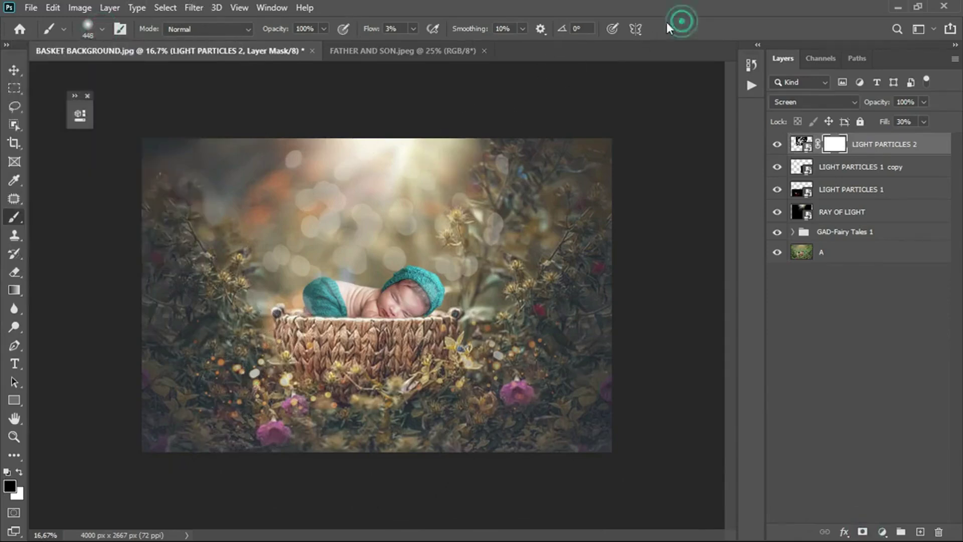
click(412, 29)
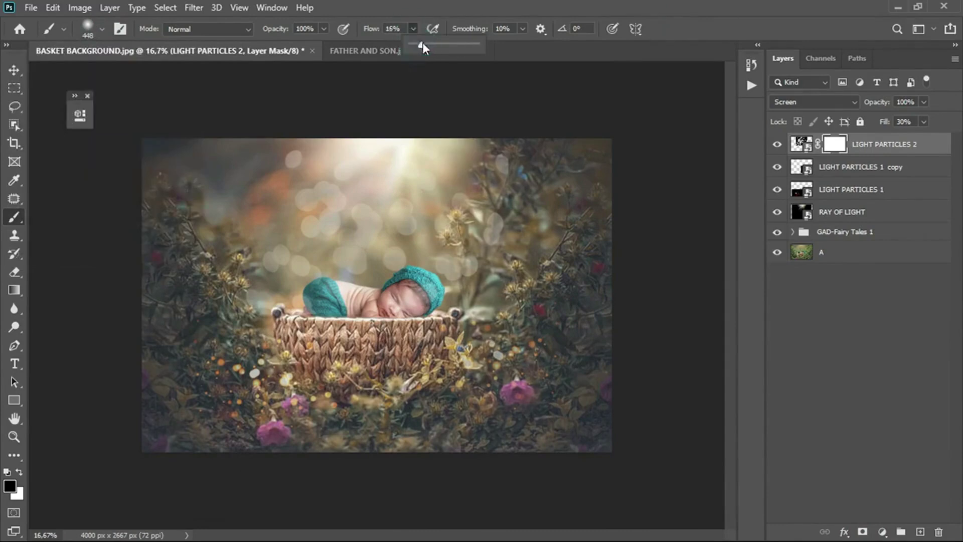
click(687, 20)
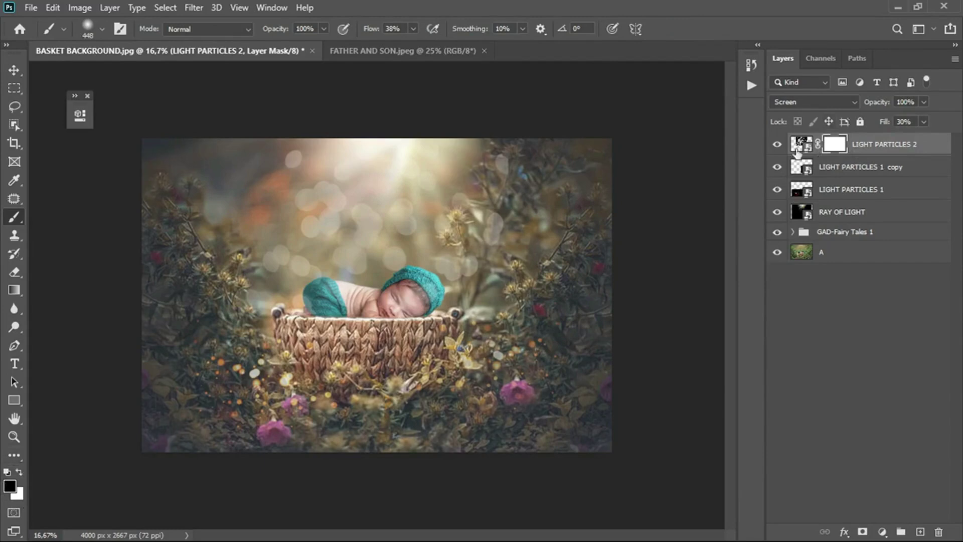
mouse_move(511, 150)
mouse_down()
mouse_move(521, 218)
mouse_move(510, 196)
mouse_up()
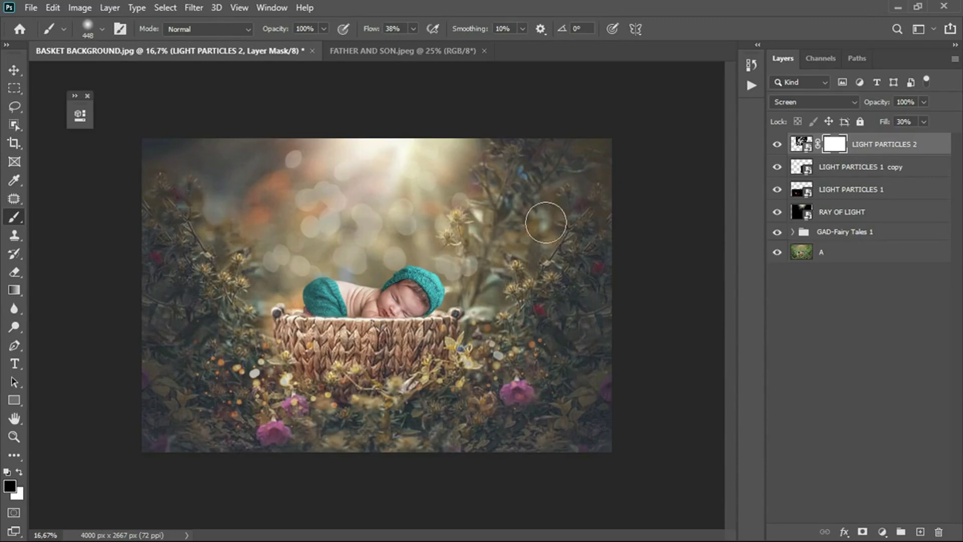
drag(546, 222, 565, 316)
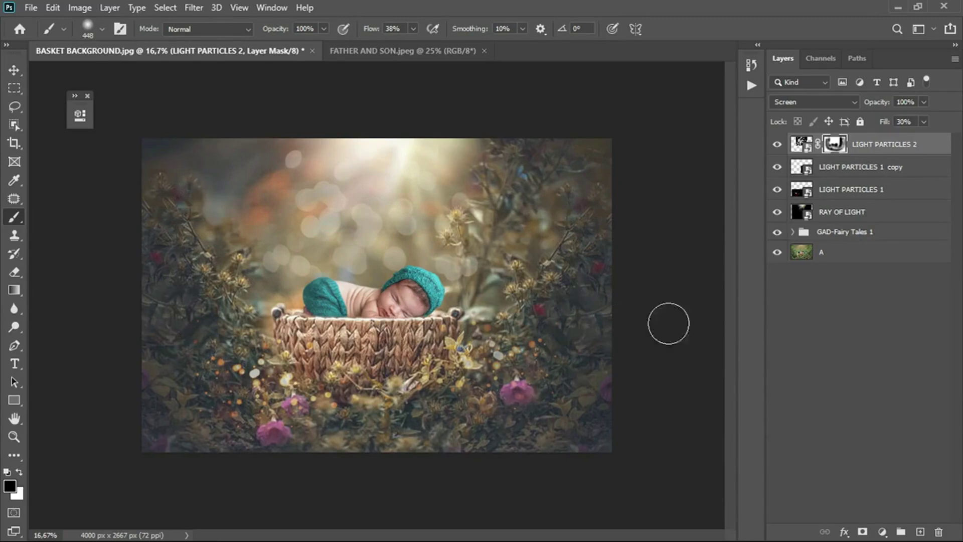
Set LIGHT PARTICLES 1 fill to 46% and LIGHT PARTICLES 1 copy fill to 34%.
click(846, 189)
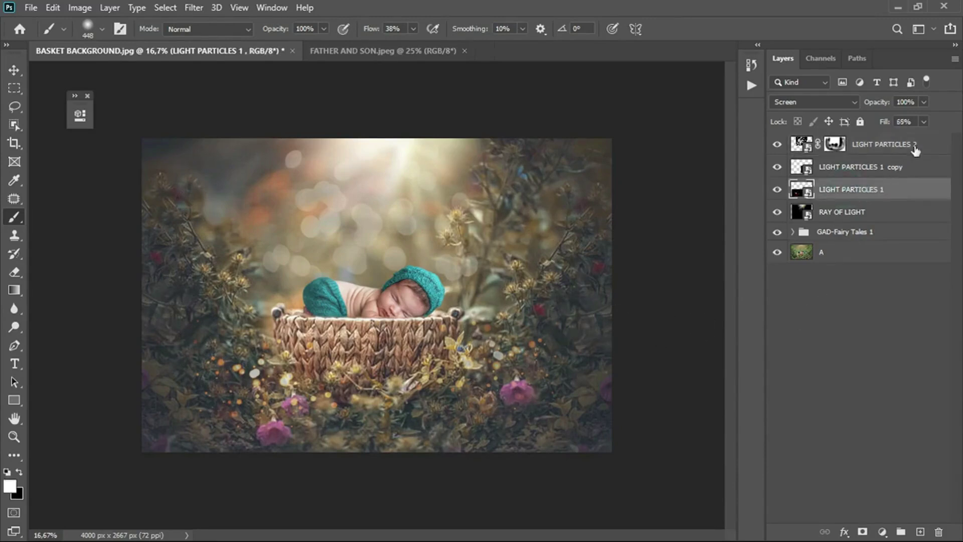
click(922, 122)
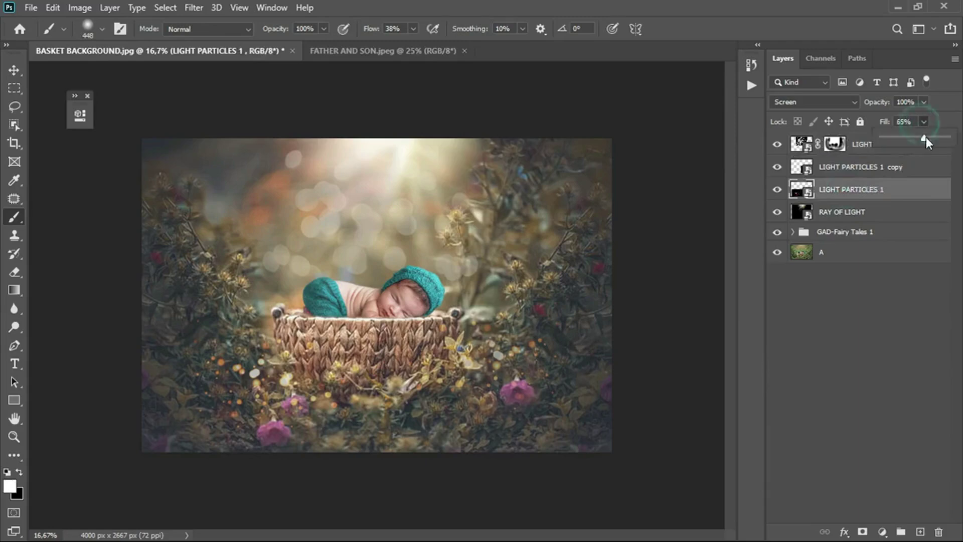
drag(922, 141, 911, 145)
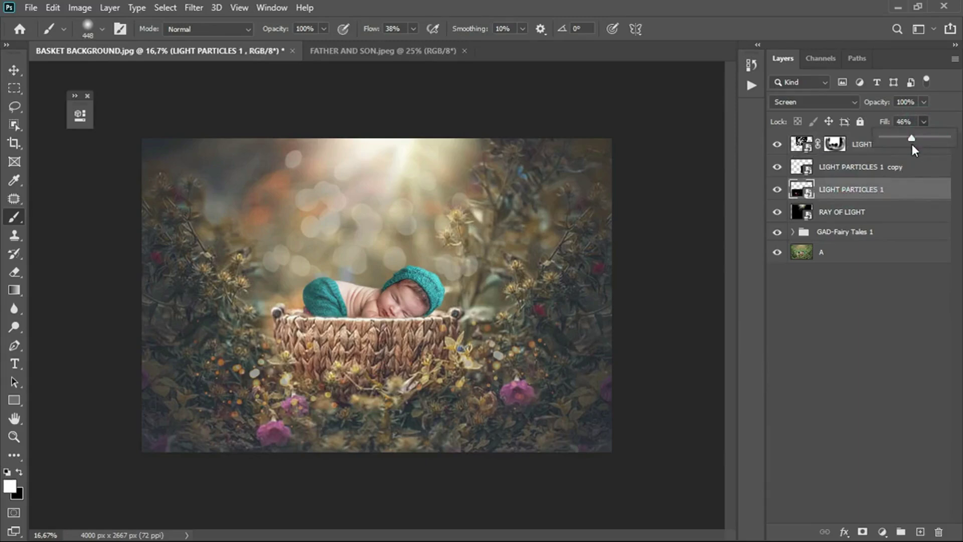
click(887, 172)
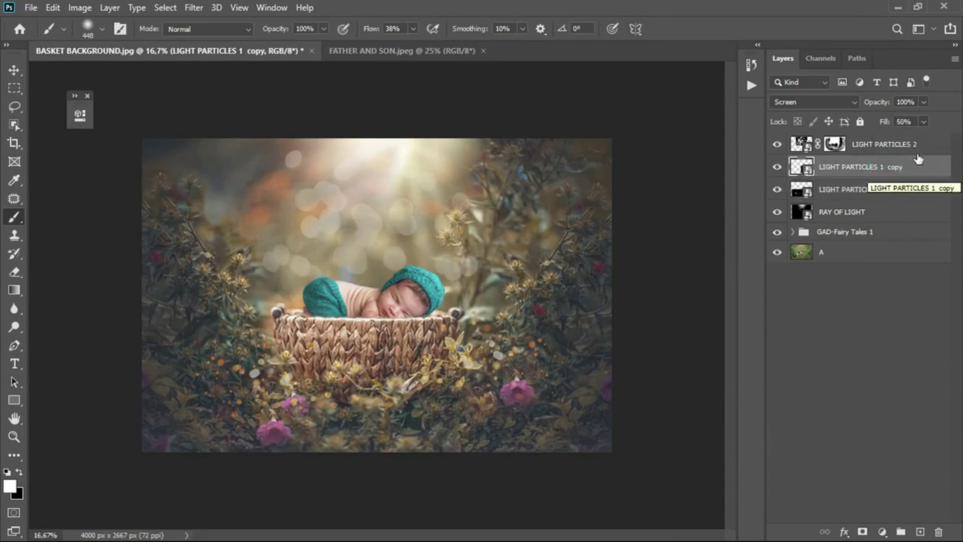
click(924, 123)
drag(921, 138, 907, 141)
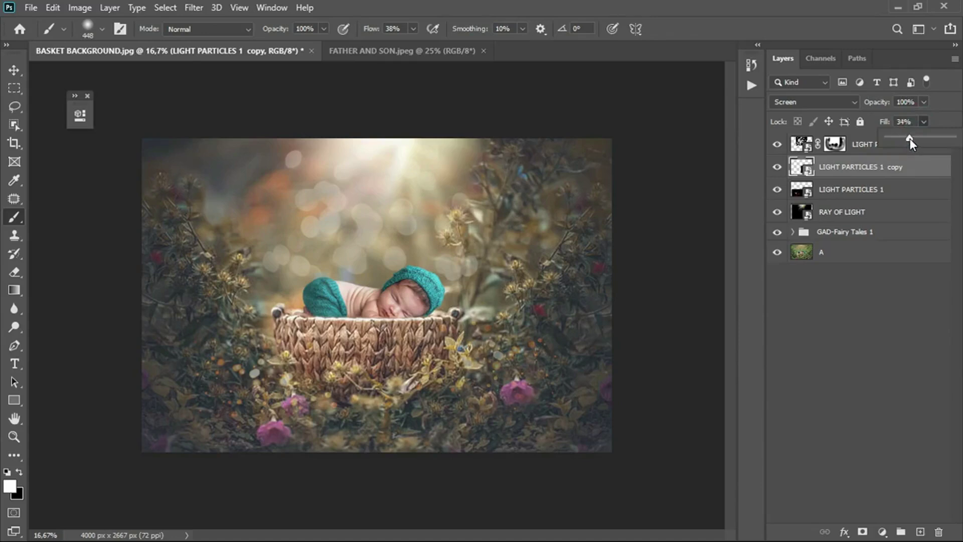
click(866, 150)
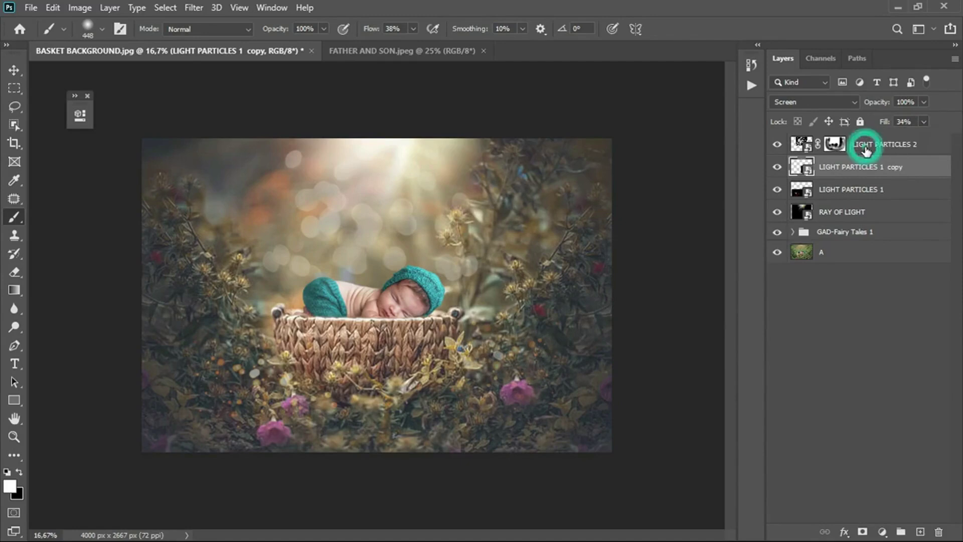
Group LIGHT PARTICLES 2 through GAD-Fairy Tales 1 into Group 1, then toggle its visibility, ending hidden.
shift+click(869, 237)
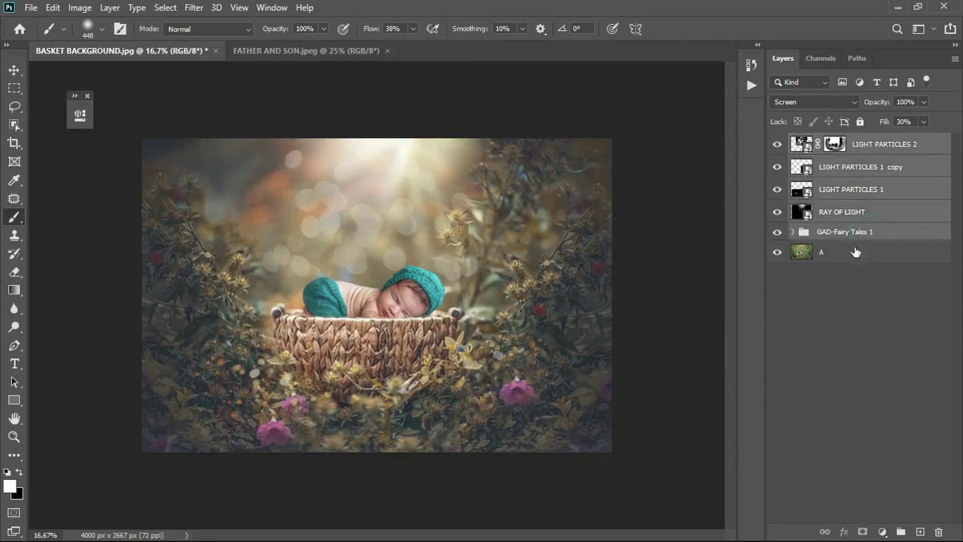
key(ctrl+g)
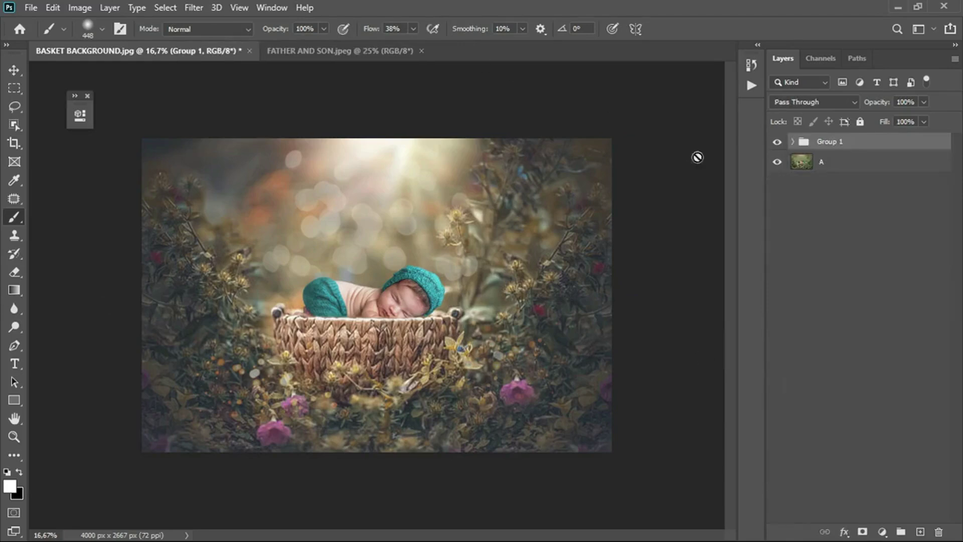
click(778, 146)
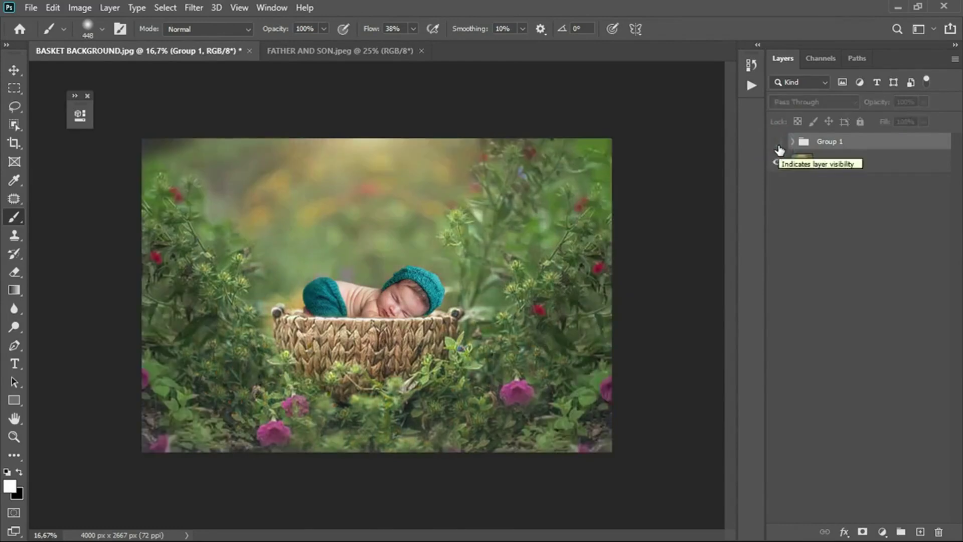
click(778, 145)
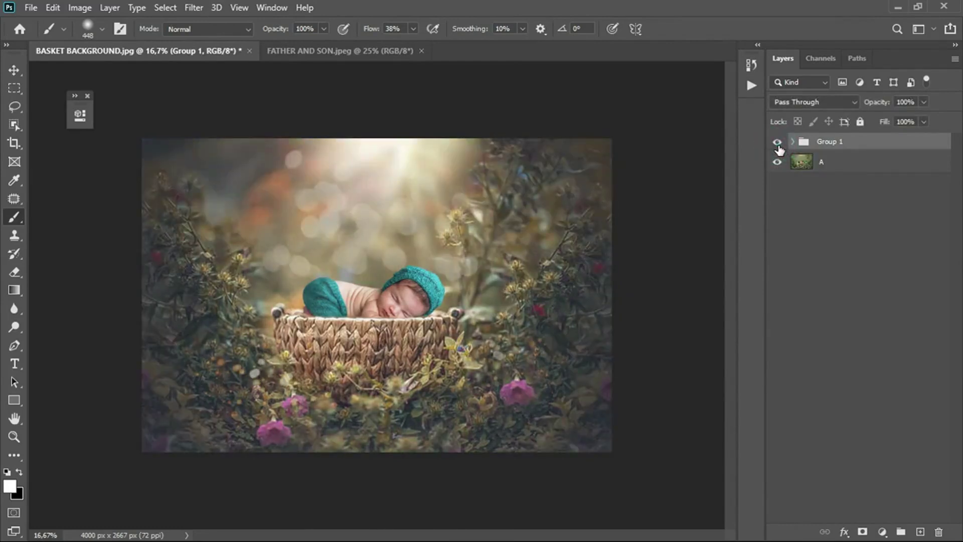
click(778, 145)
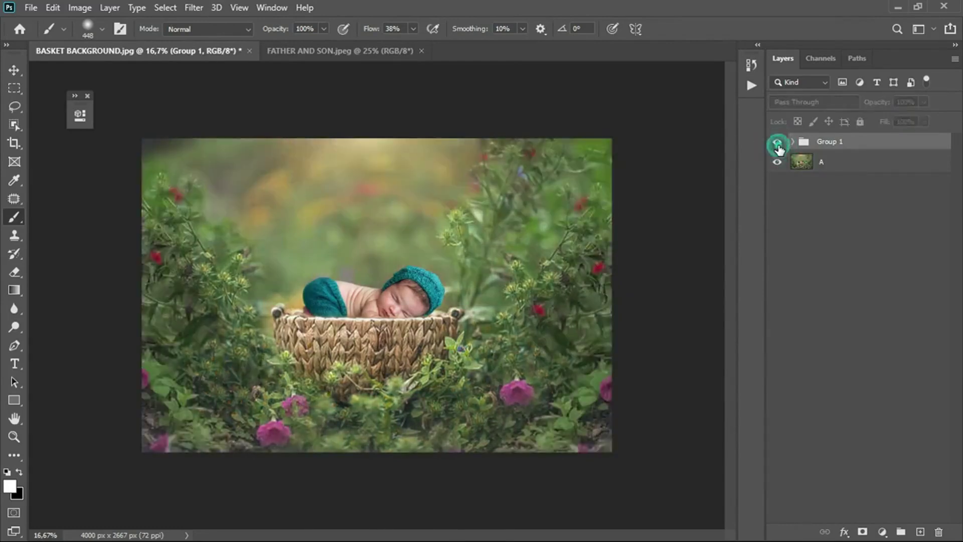